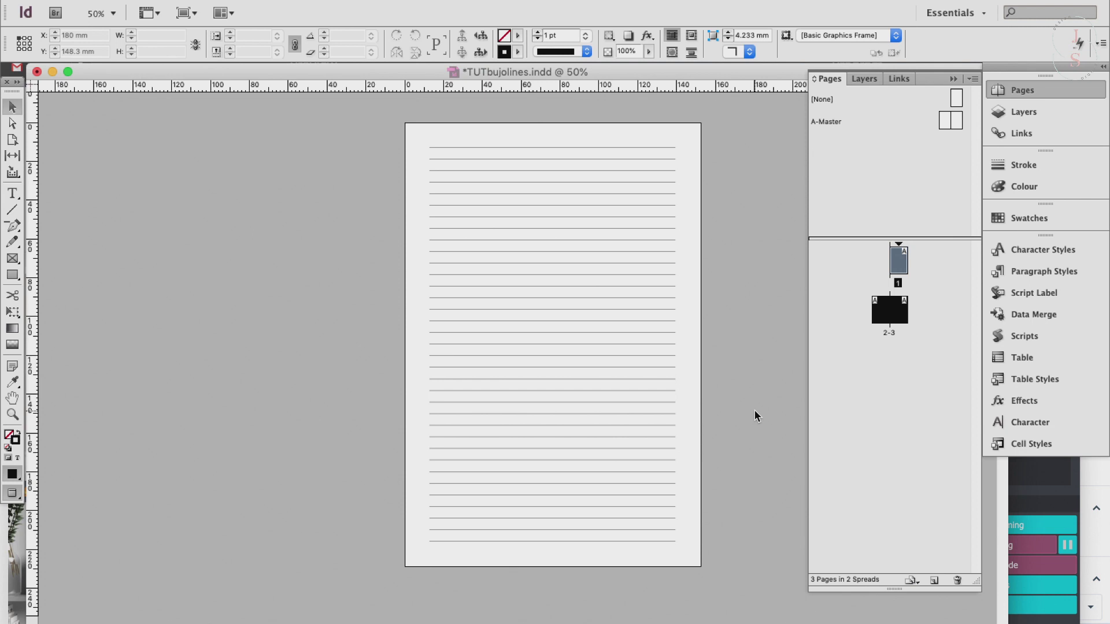
Jump to spread 2-3 to show the example's graph-grid and dotted-grid pages.
key("alt+Page_Down")
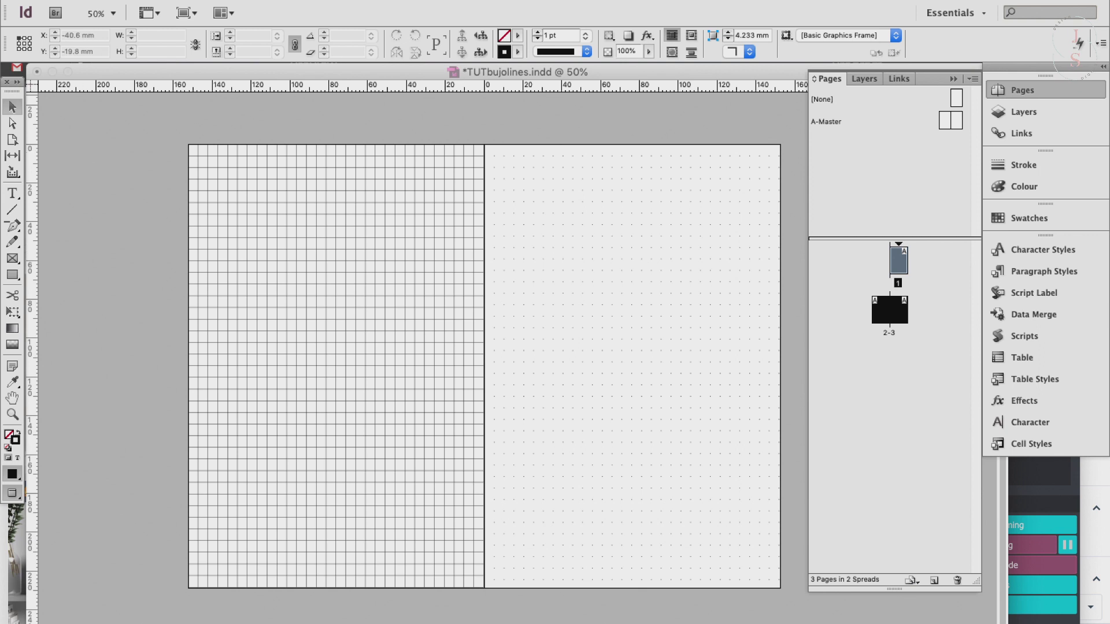
left_click(118, 0)
Create a 6x9in facing-pages document, 152.4 × 228.6 mm, with 12.7 mm margins.
mouse_move(121, 13)
left_click(293, 15)
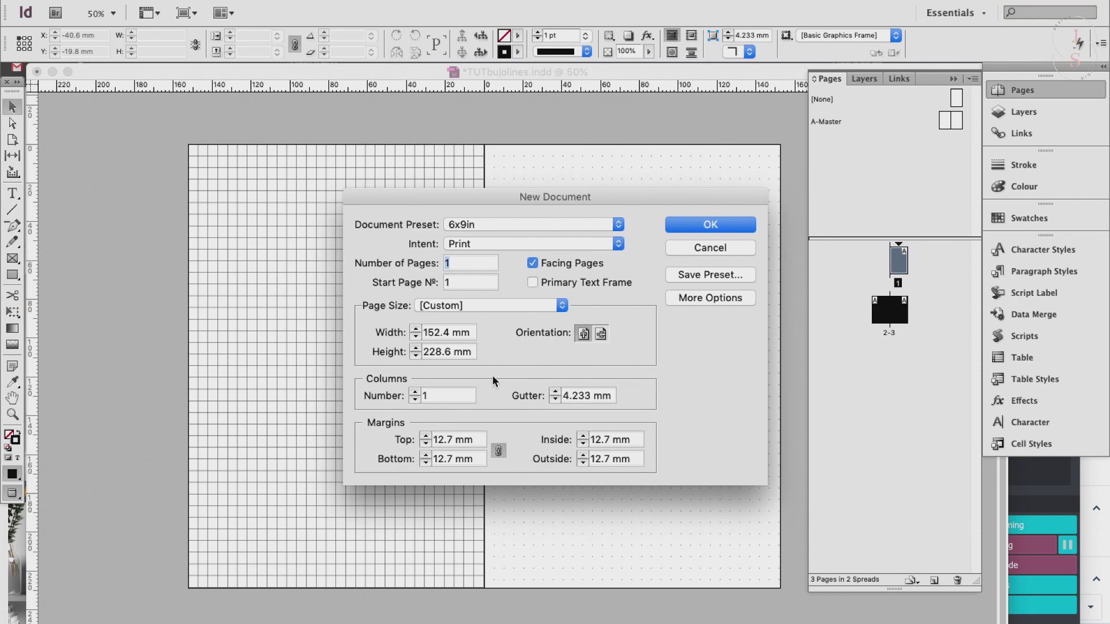
left_click(563, 307)
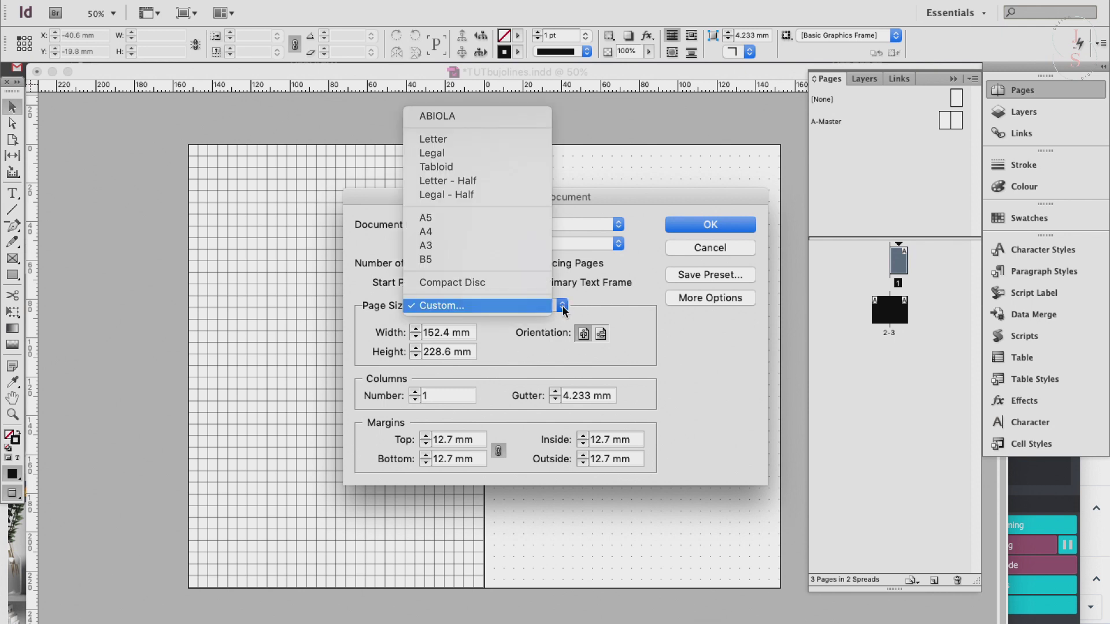
left_click(684, 323)
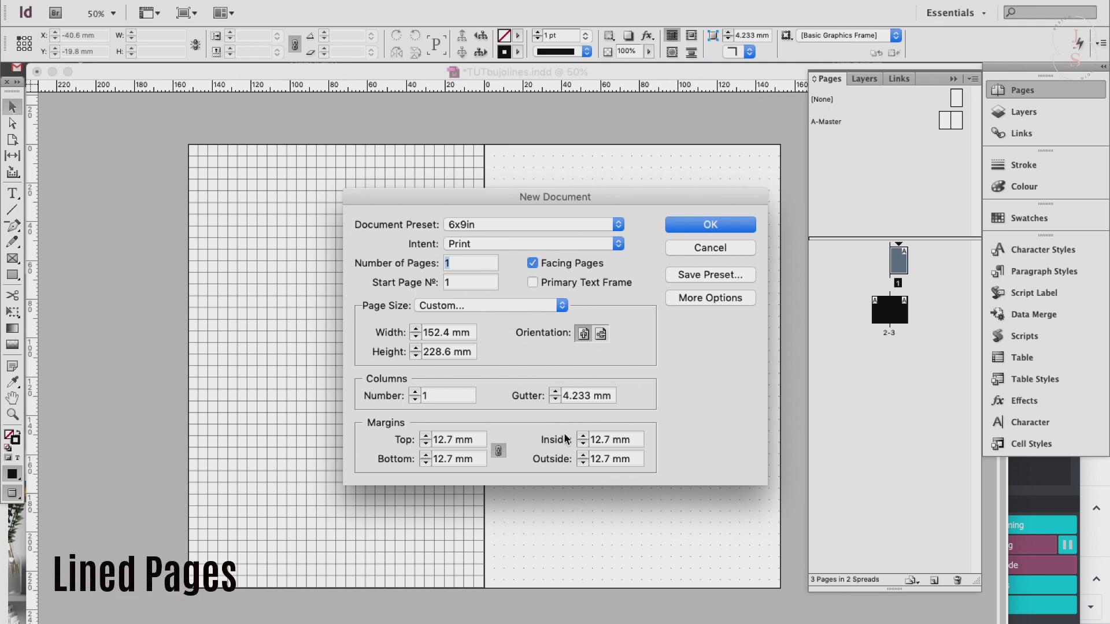
left_click(735, 227)
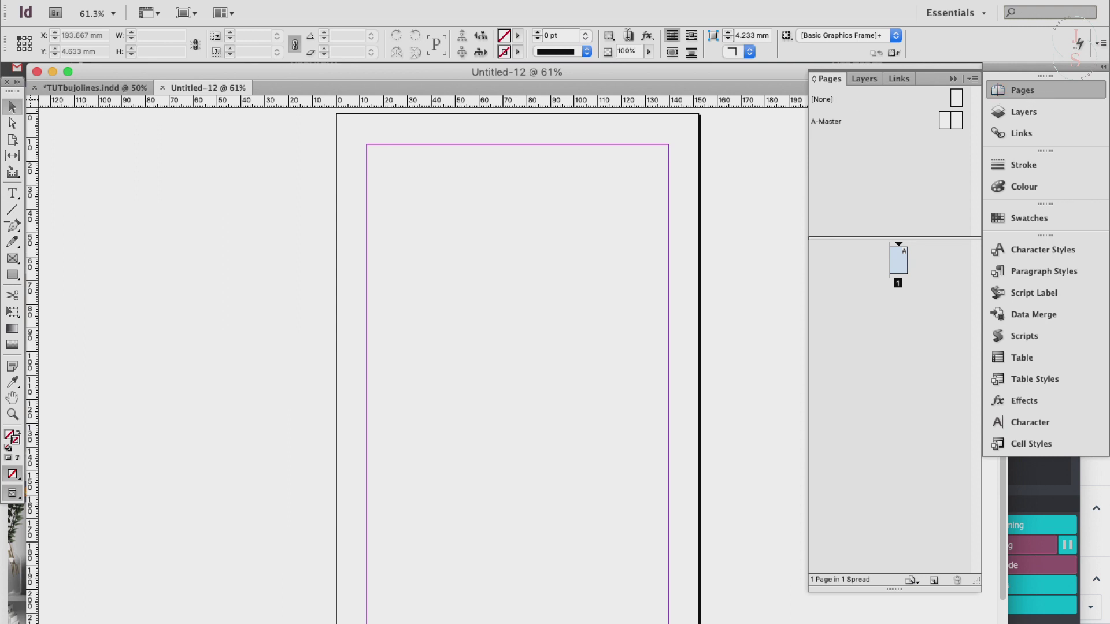
left_click(393, 0)
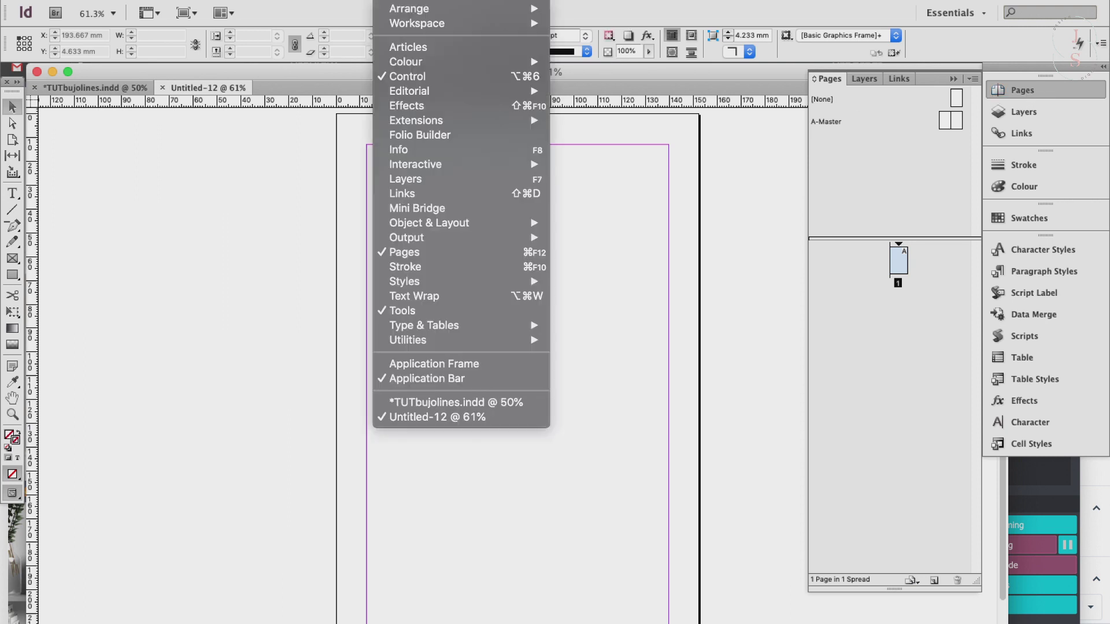
Show the Pages panel and open the A-Master spread for editing.
left_click(462, 252)
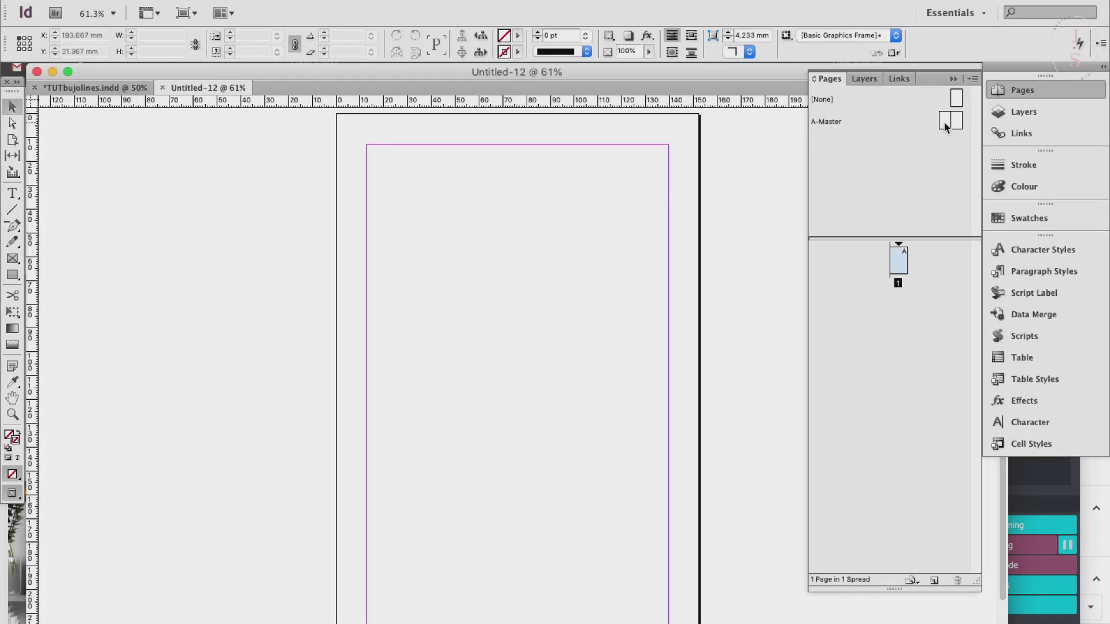
double_click(945, 123)
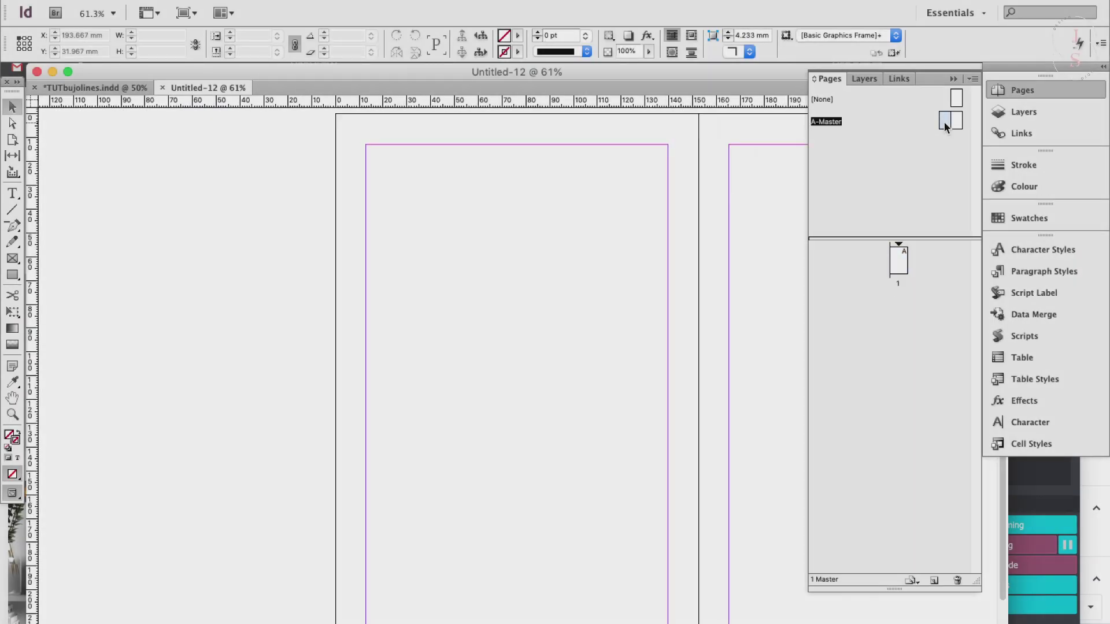
scroll(727, 244, "right", 5)
scroll(727, 244, "left", 3)
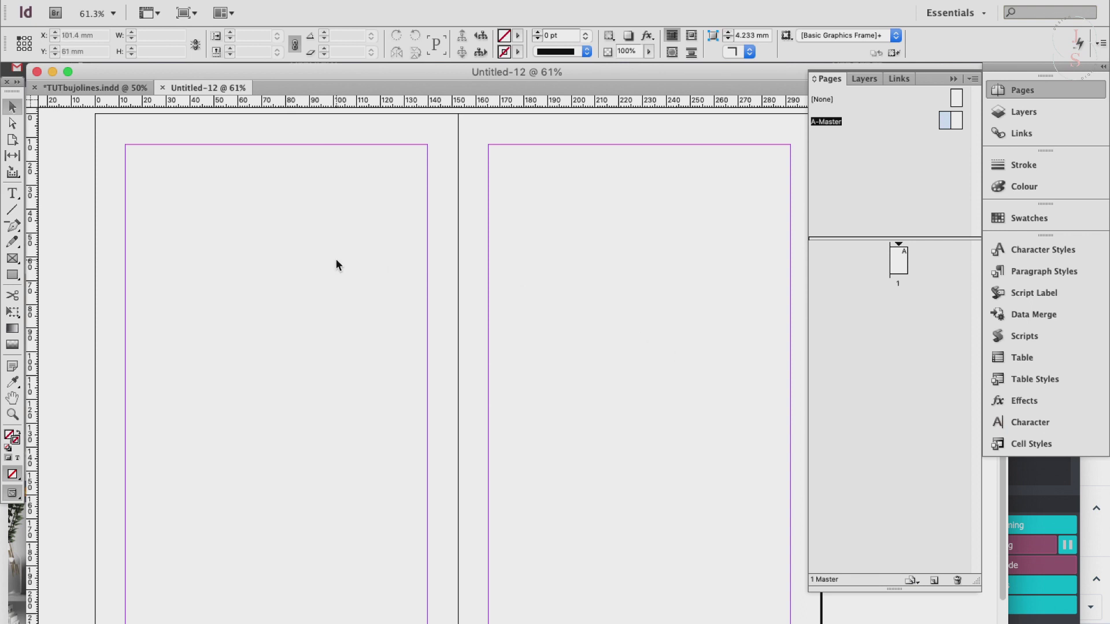
left_click(13, 193)
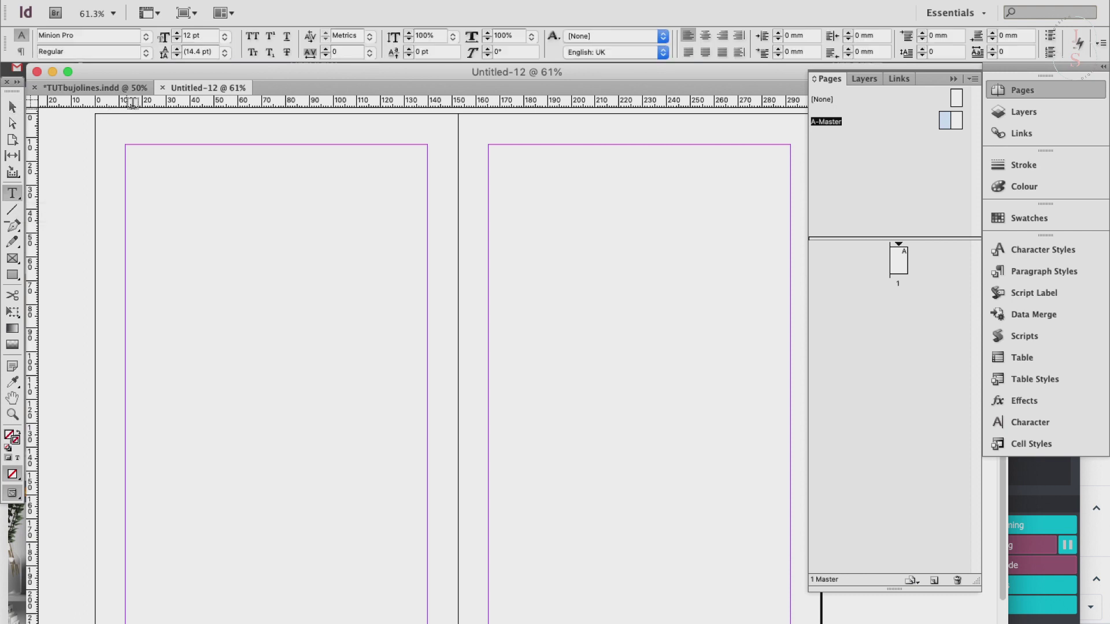
Draw a margin-filling text frame on the left master page and insert a 34-row, 1-column table.
left_click_drag(125, 140, 428, 621)
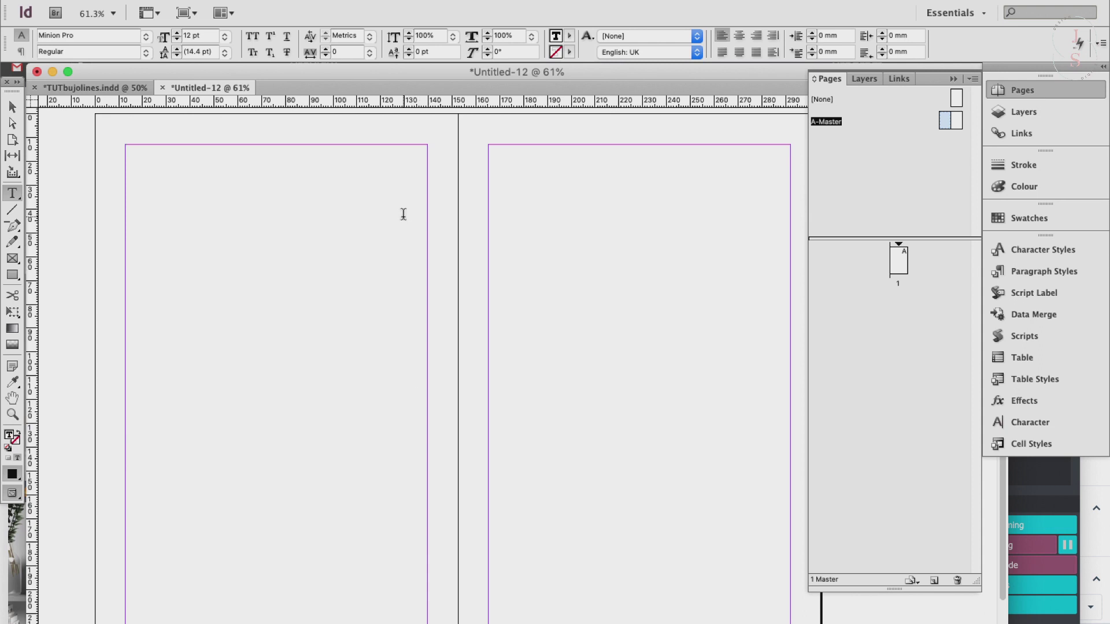
left_click(322, 2)
left_click(318, 9)
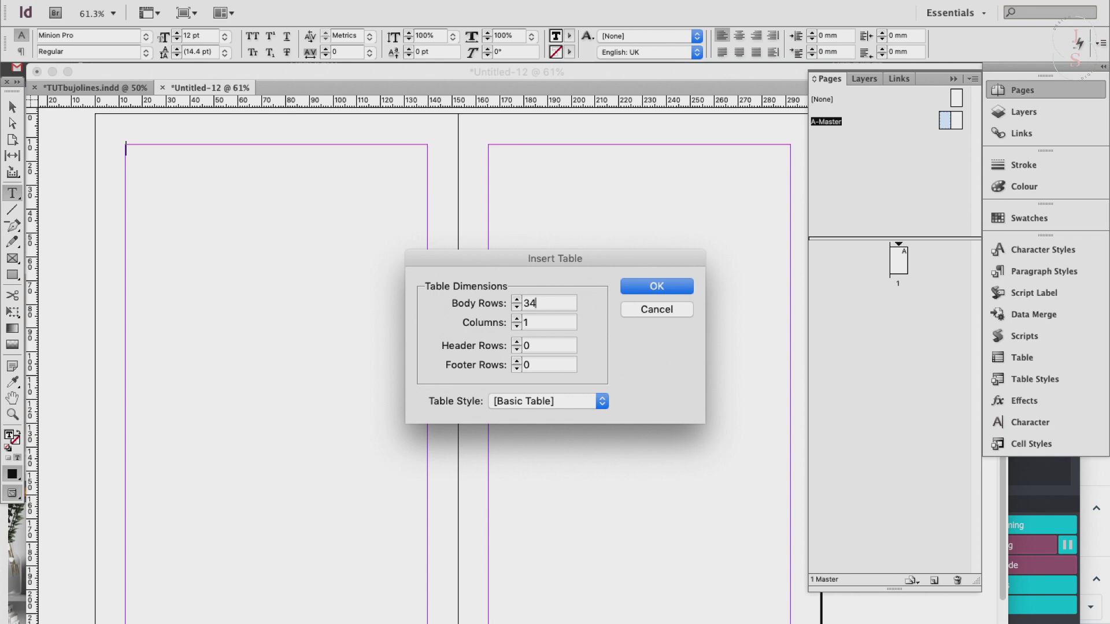
left_click(685, 287)
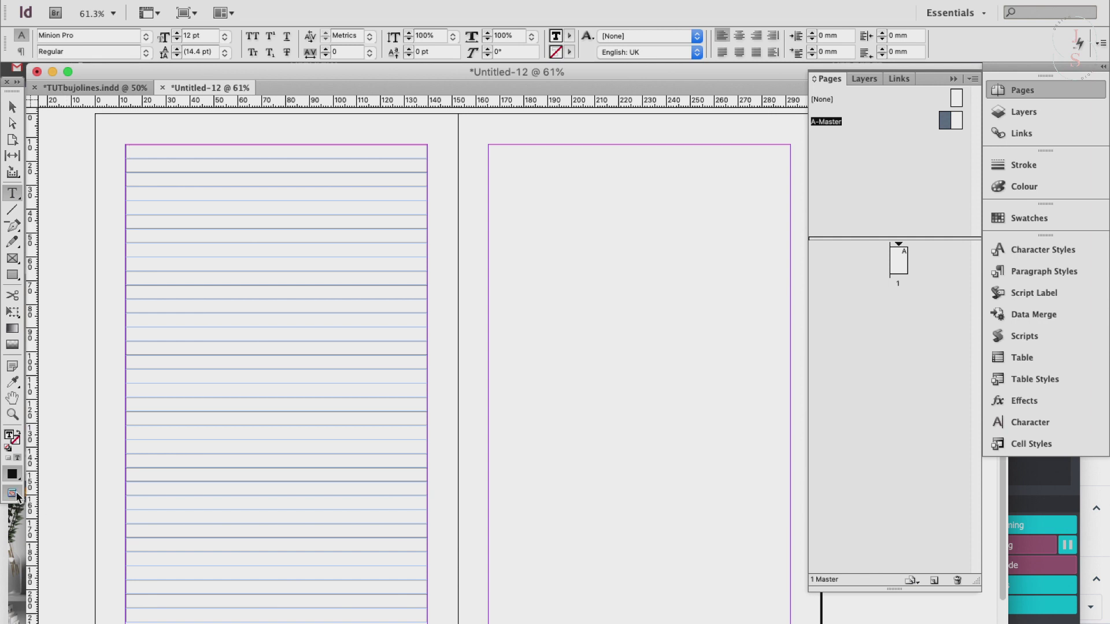
left_click_drag(17, 495, 54, 504)
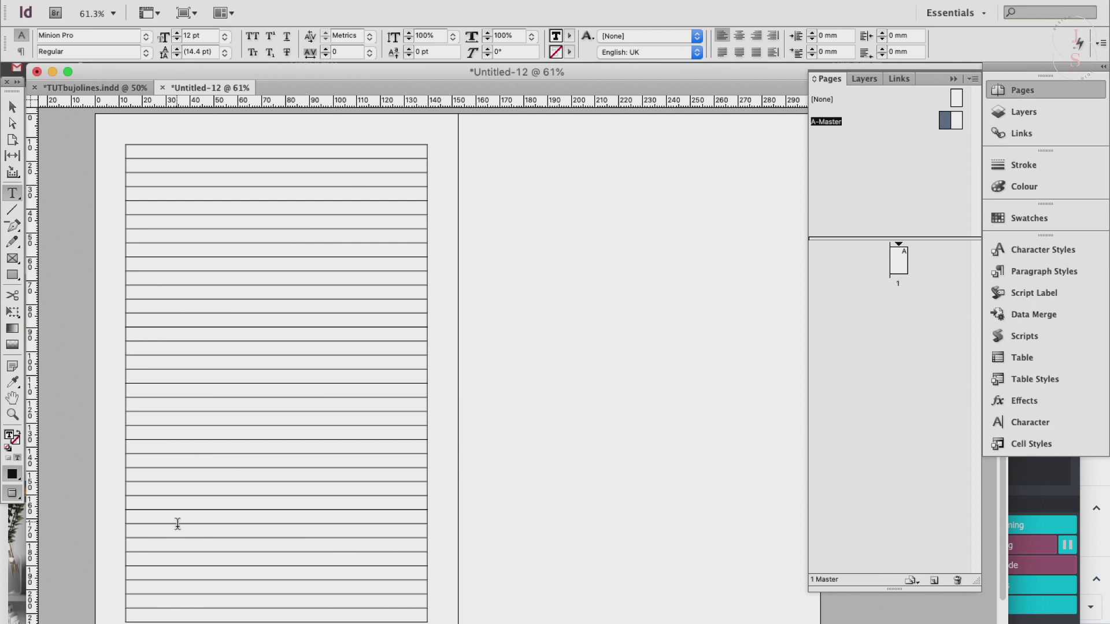
Select all table cells and set their stroke to None.
left_click(188, 190)
left_click(307, 143)
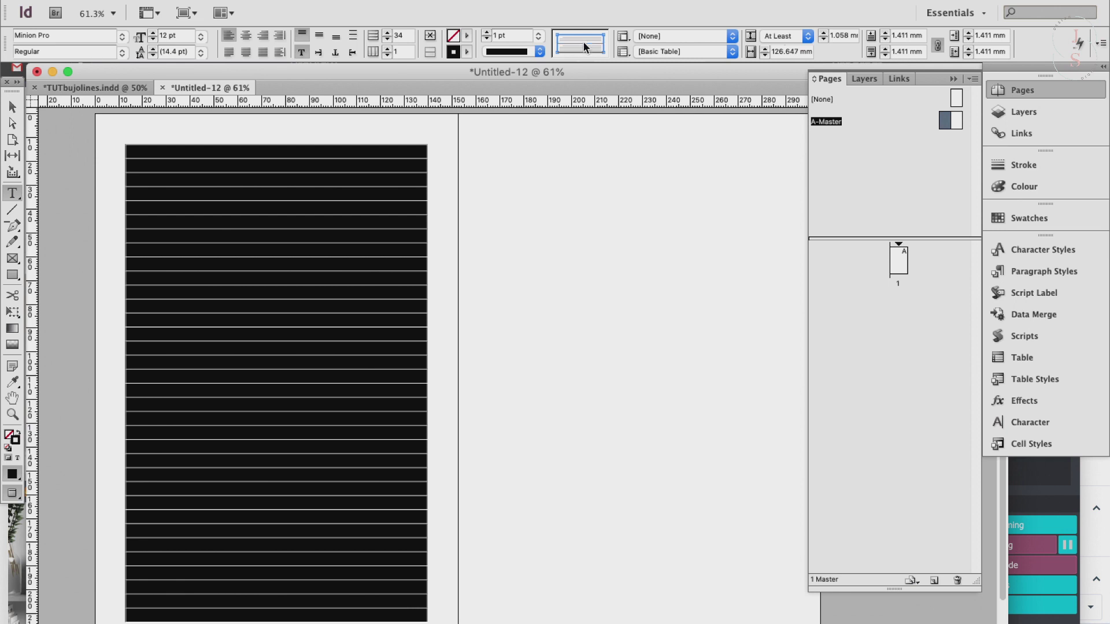
left_click(466, 53)
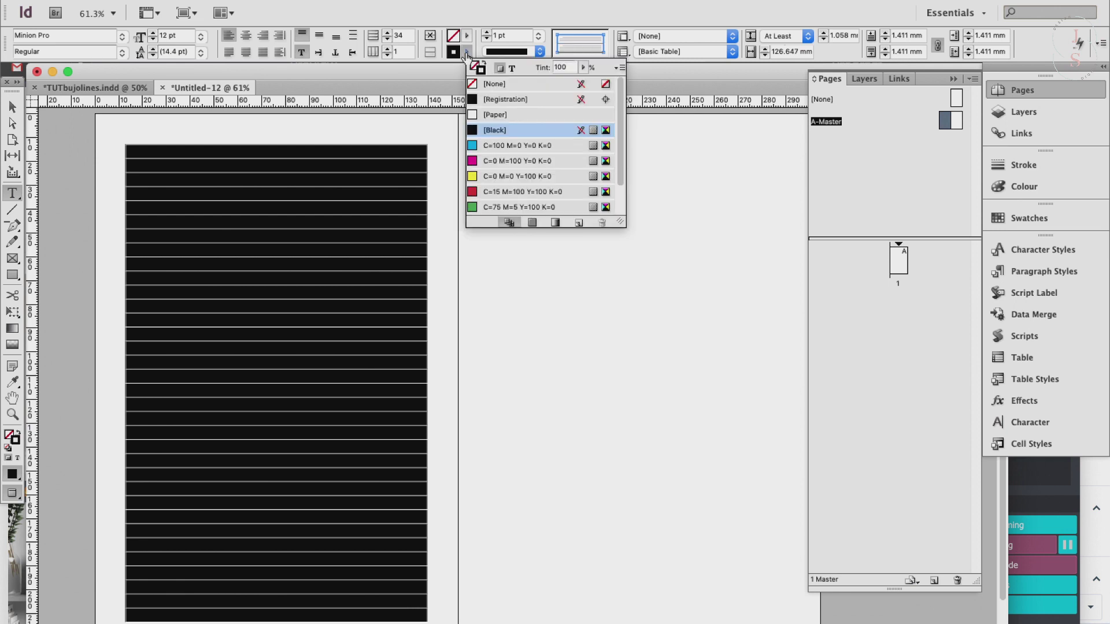
left_click(519, 84)
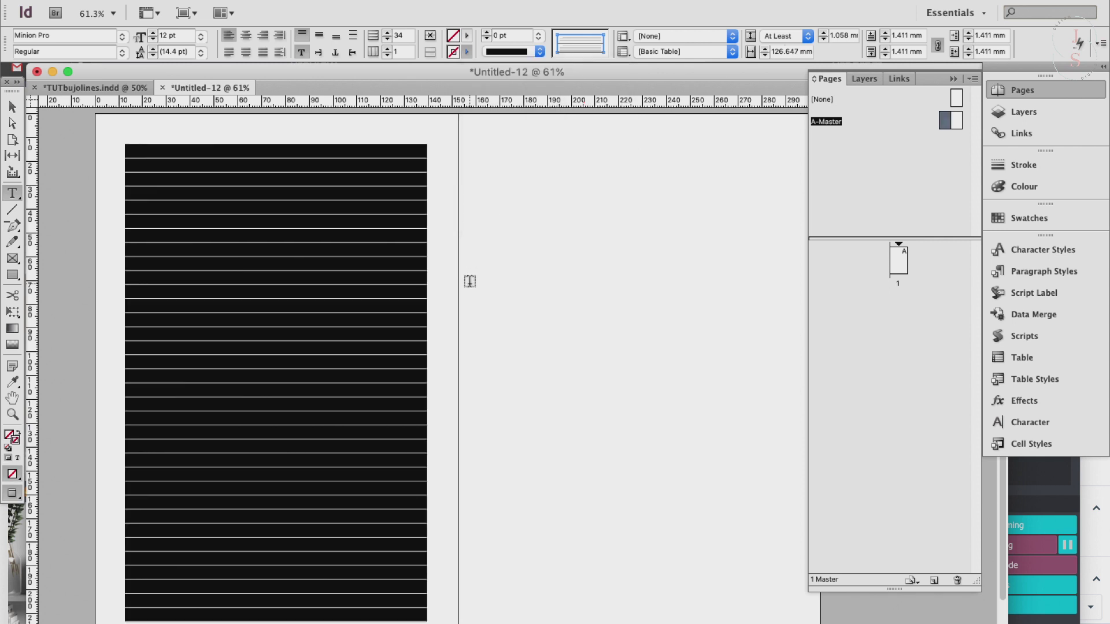
left_click(469, 282)
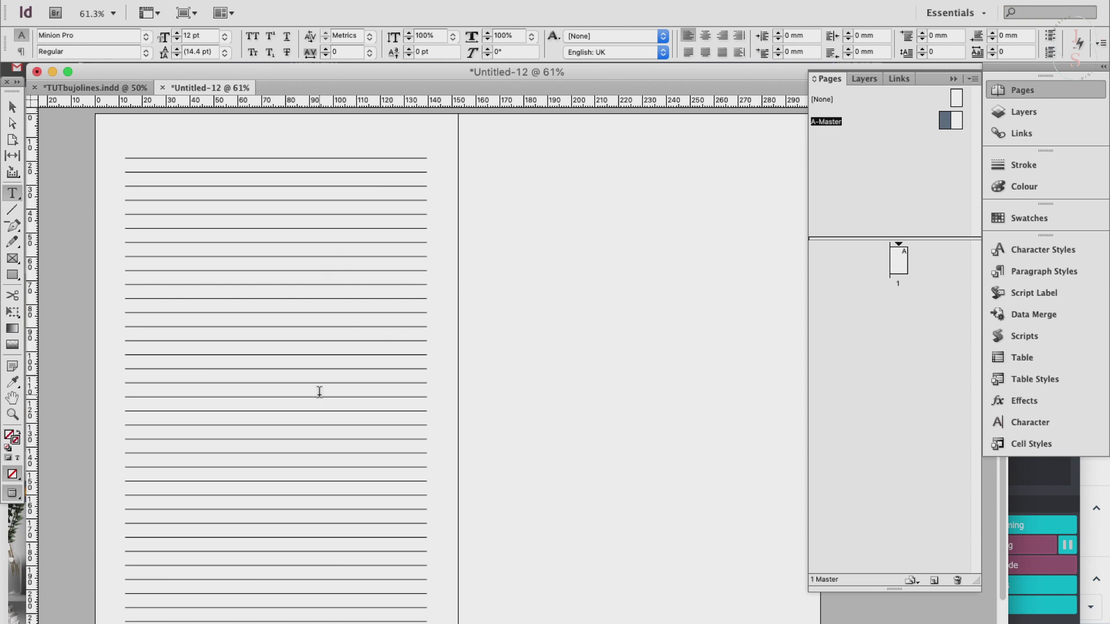
Apply a 0.5 pt stroke only to the table's inner horizontal row lines.
left_click(328, 145)
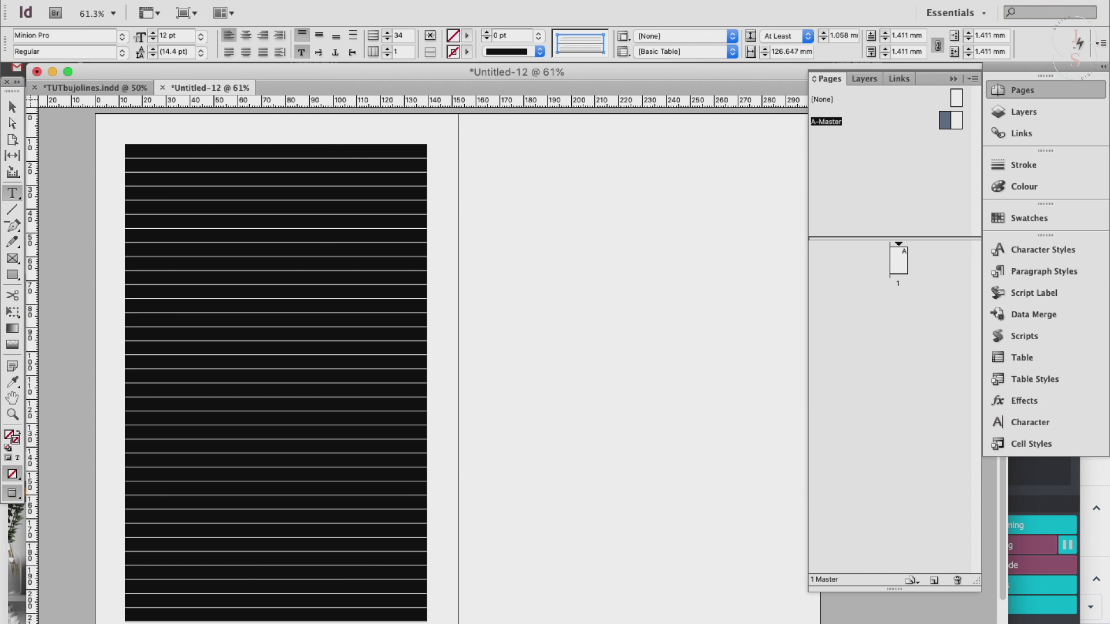
left_click(559, 37)
left_click(602, 44)
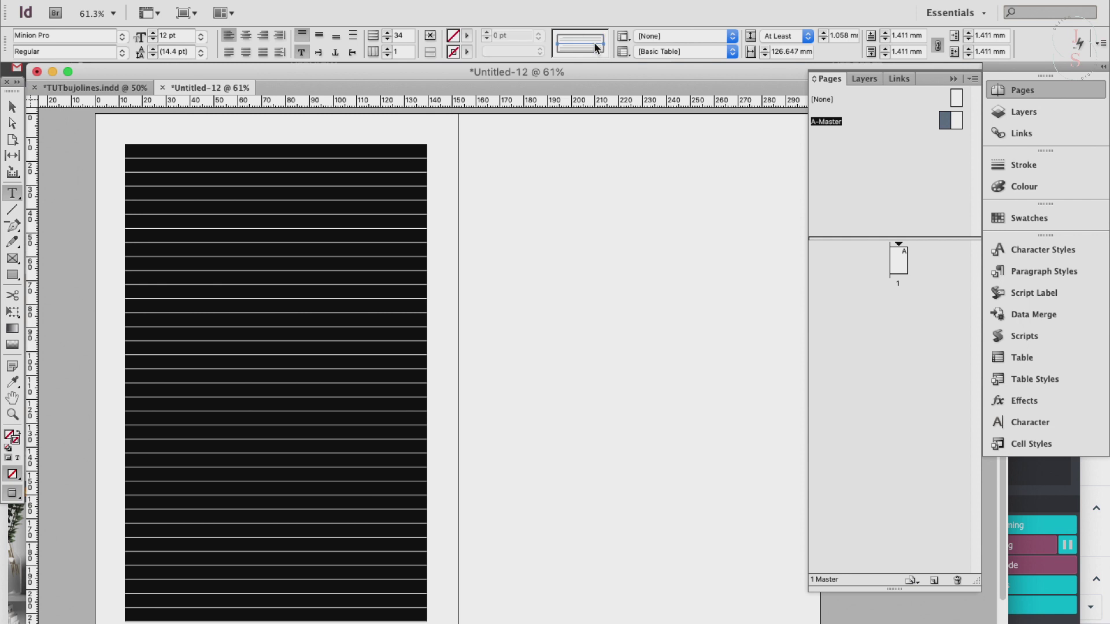
left_click(595, 43)
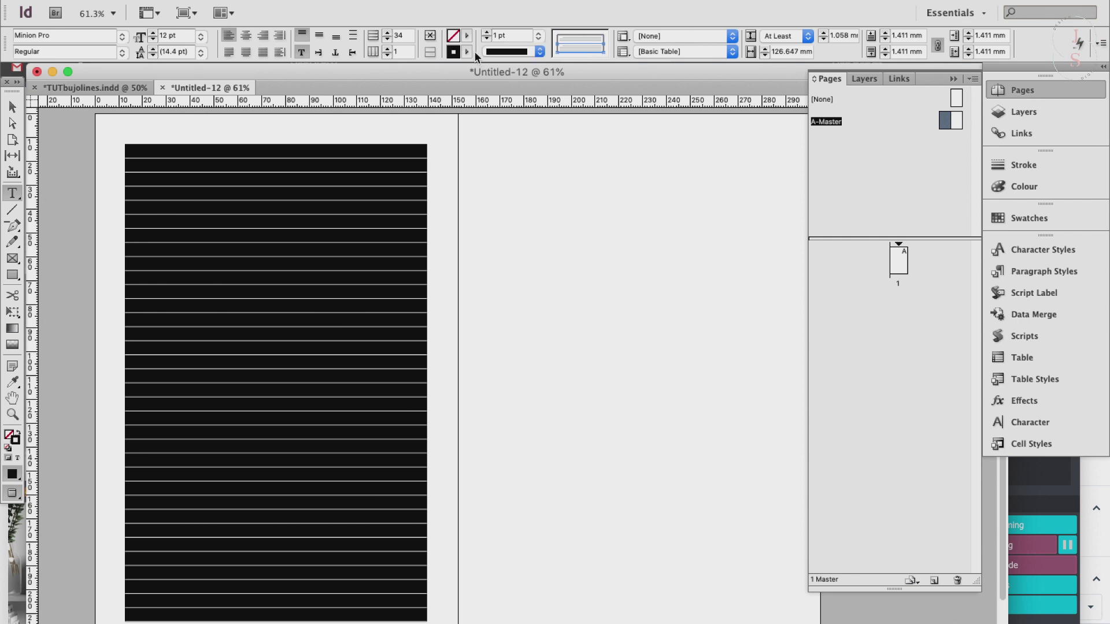
left_click(541, 38)
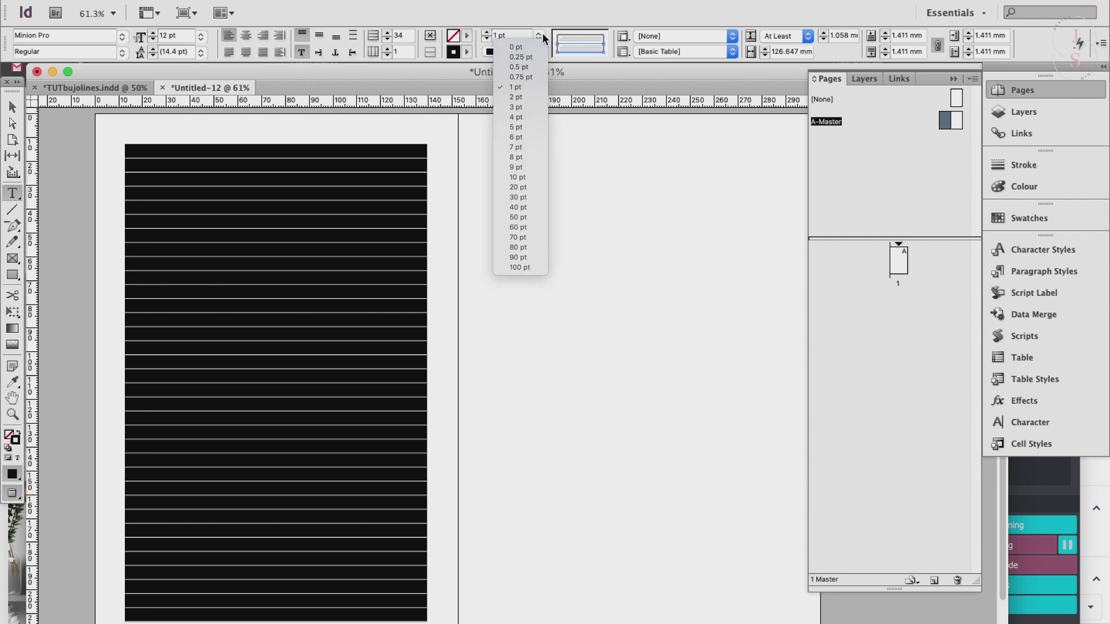
left_click(526, 67)
left_click(455, 211)
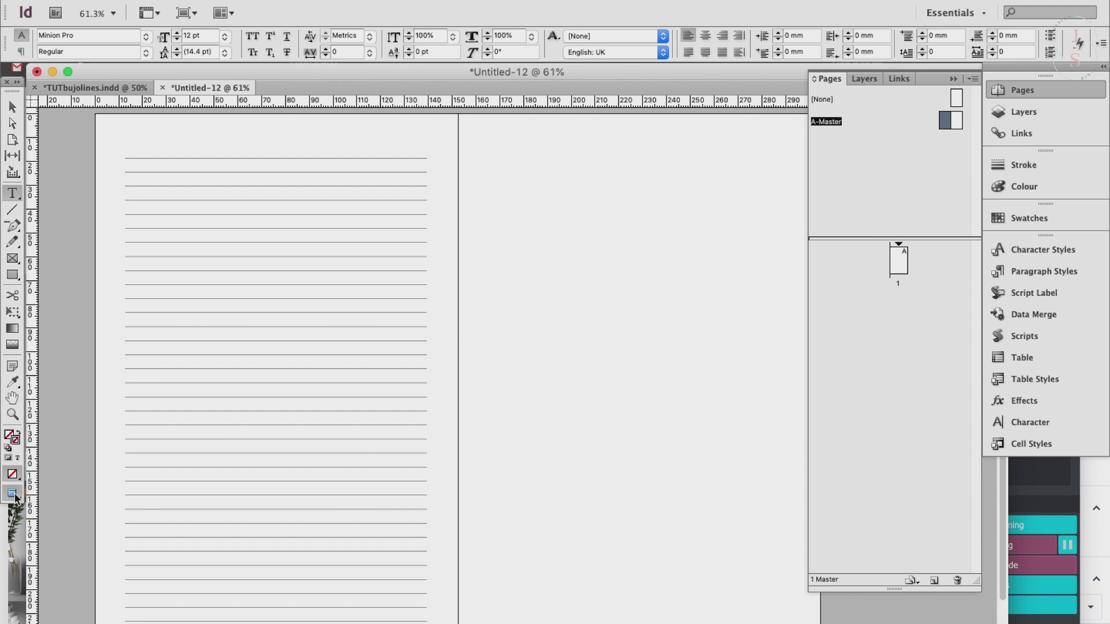
Copy the lined frame onto the right master page and add a second document page.
left_click_drag(15, 499, 57, 496)
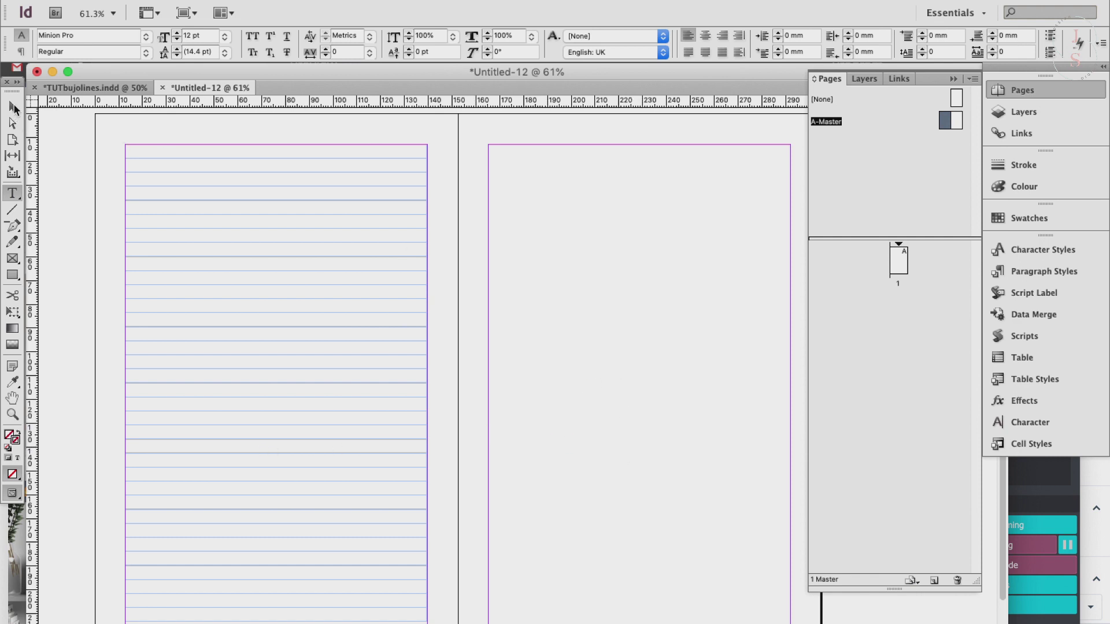
left_click(13, 108)
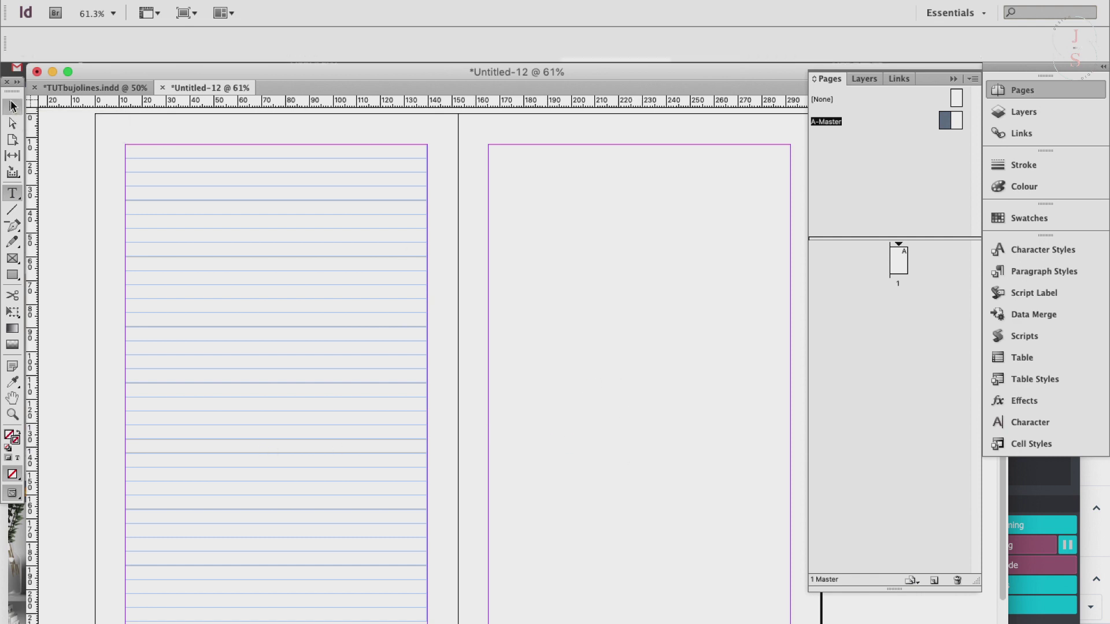
left_click(238, 152)
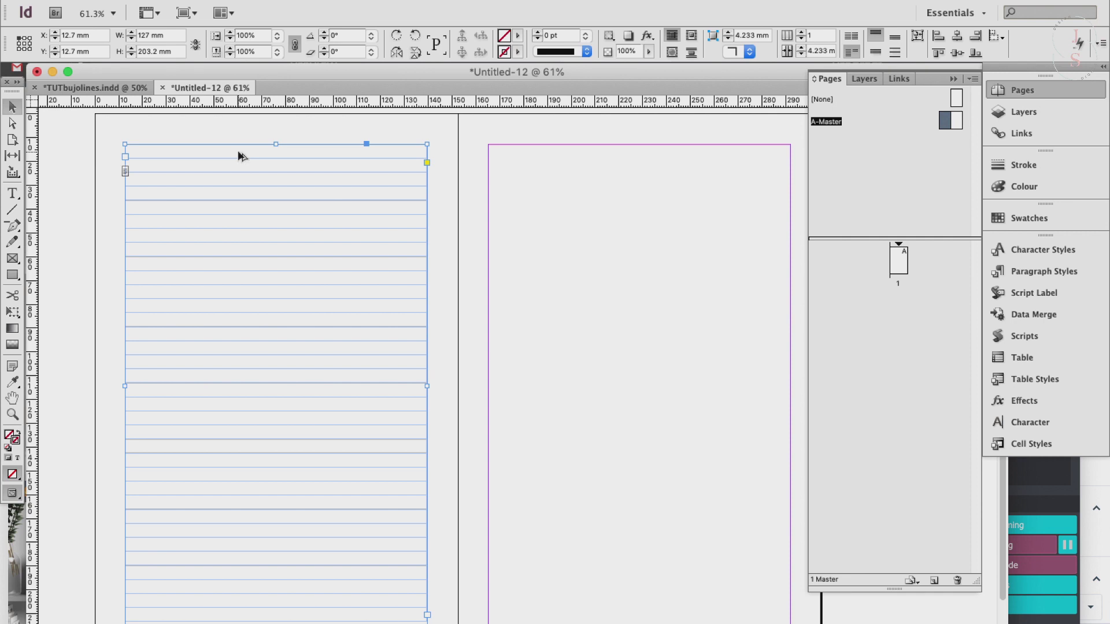
left_click_drag(240, 156, 602, 159)
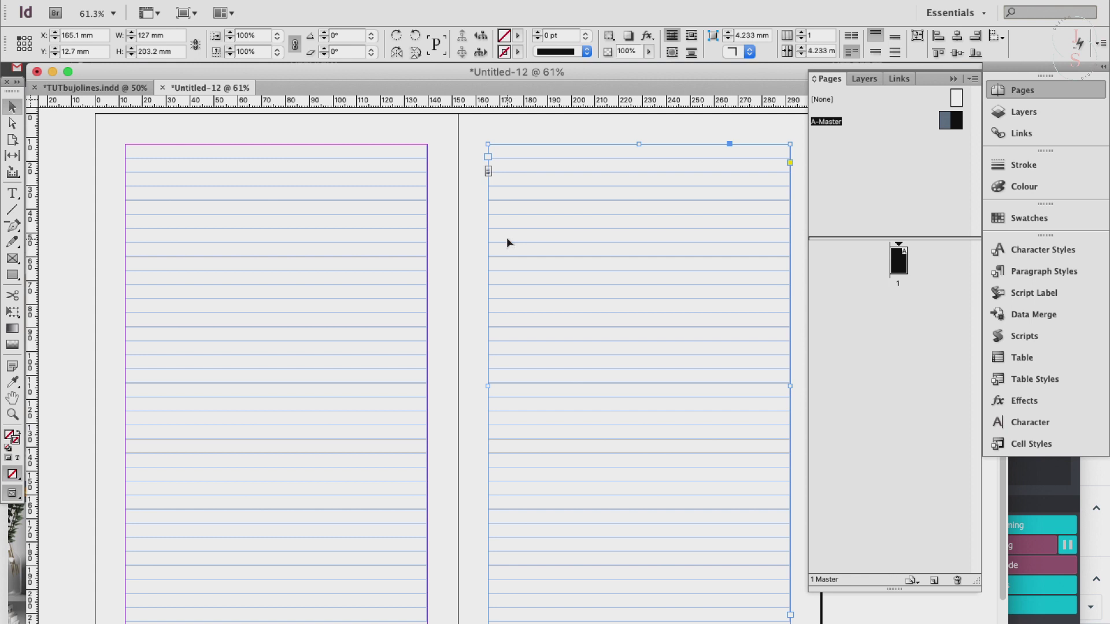
scroll(934, 295, "left", 3)
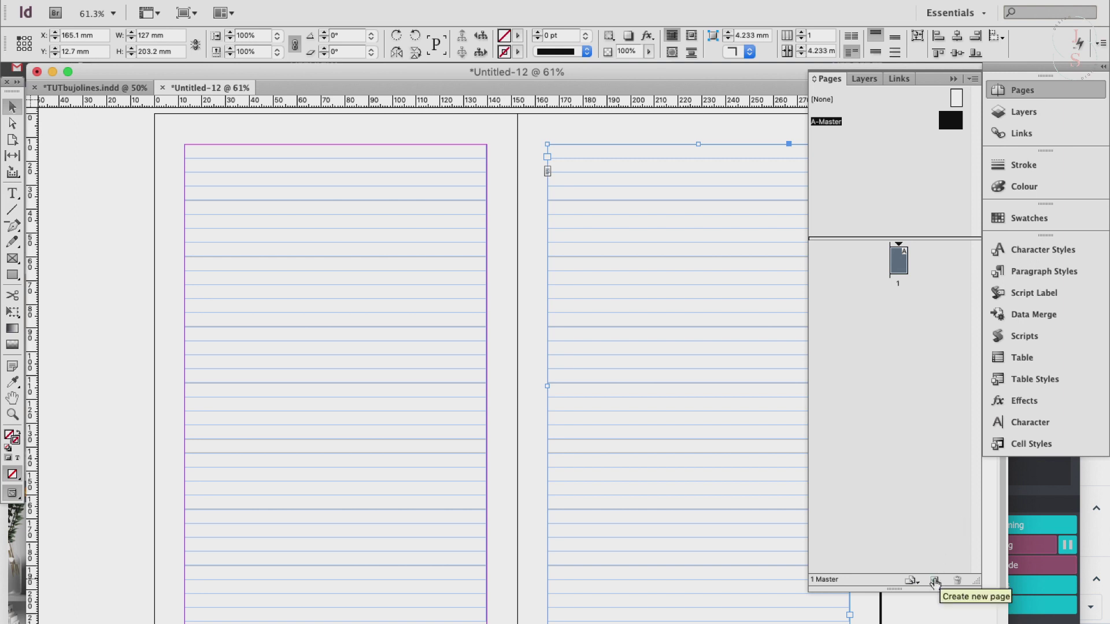
left_click(935, 581)
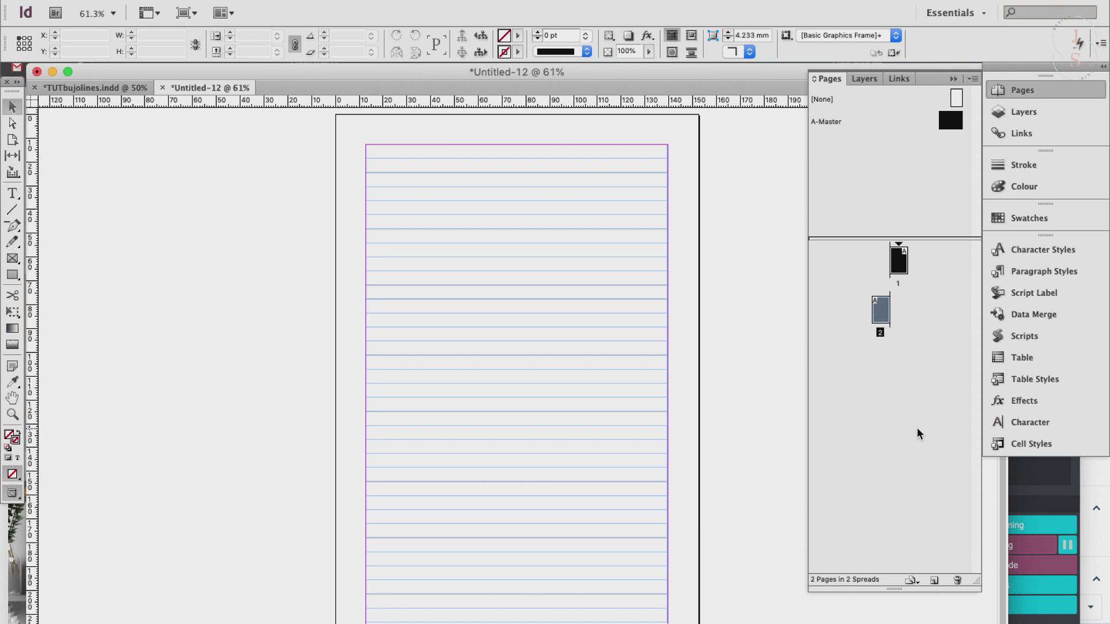
Insert 48 A-Master pages after page 2, bringing the journal to 50 pages.
right_click(901, 379)
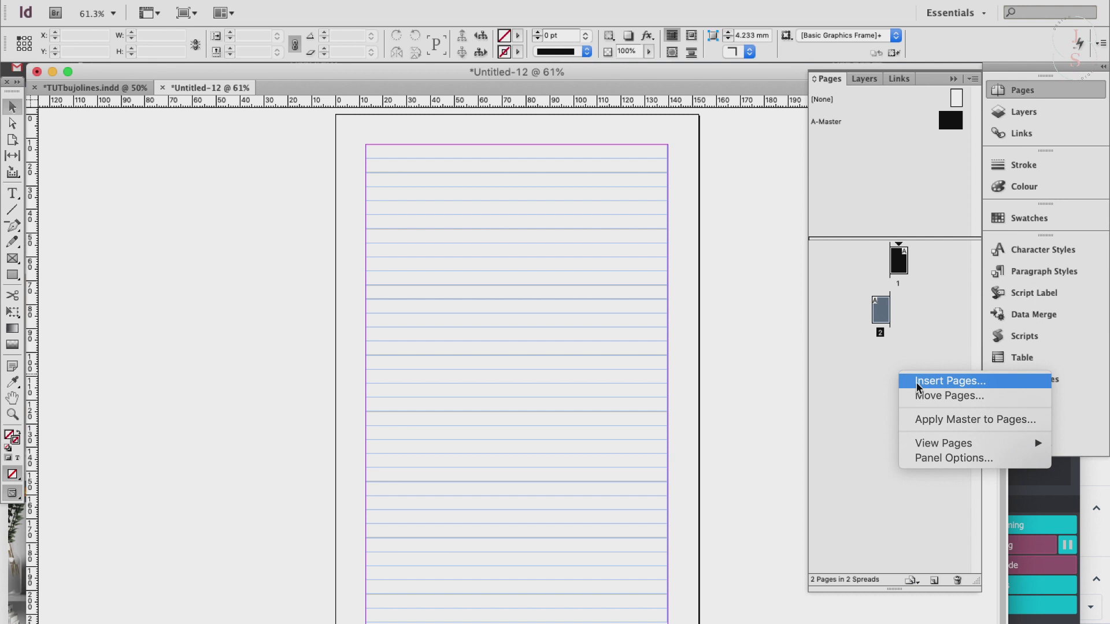
left_click(919, 381)
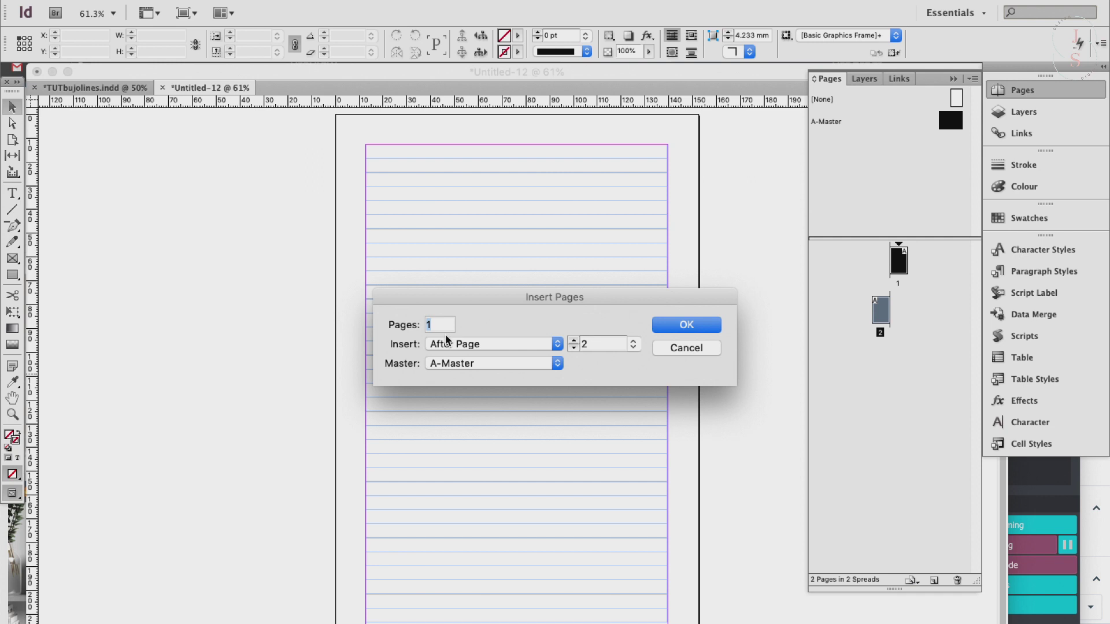
type("48")
left_click(516, 347)
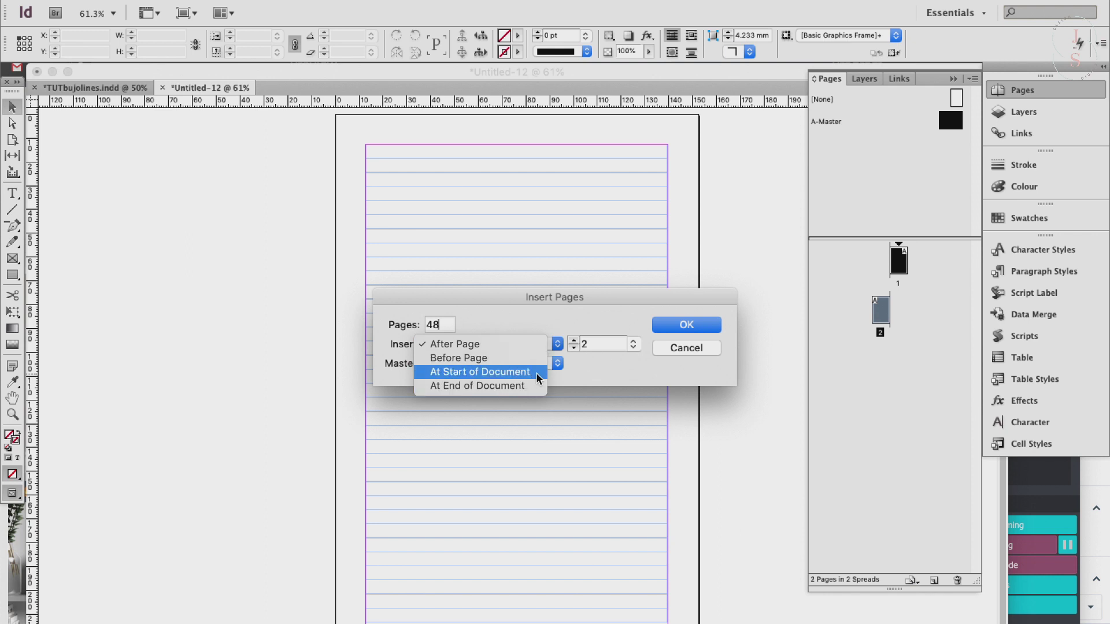
left_click(584, 389)
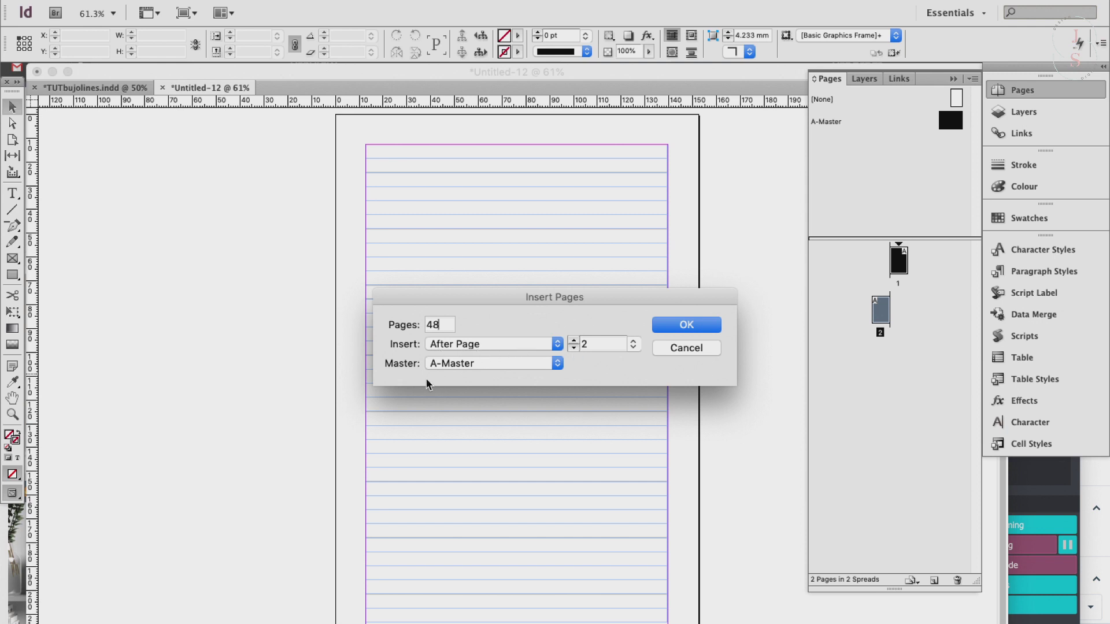
left_click(490, 365)
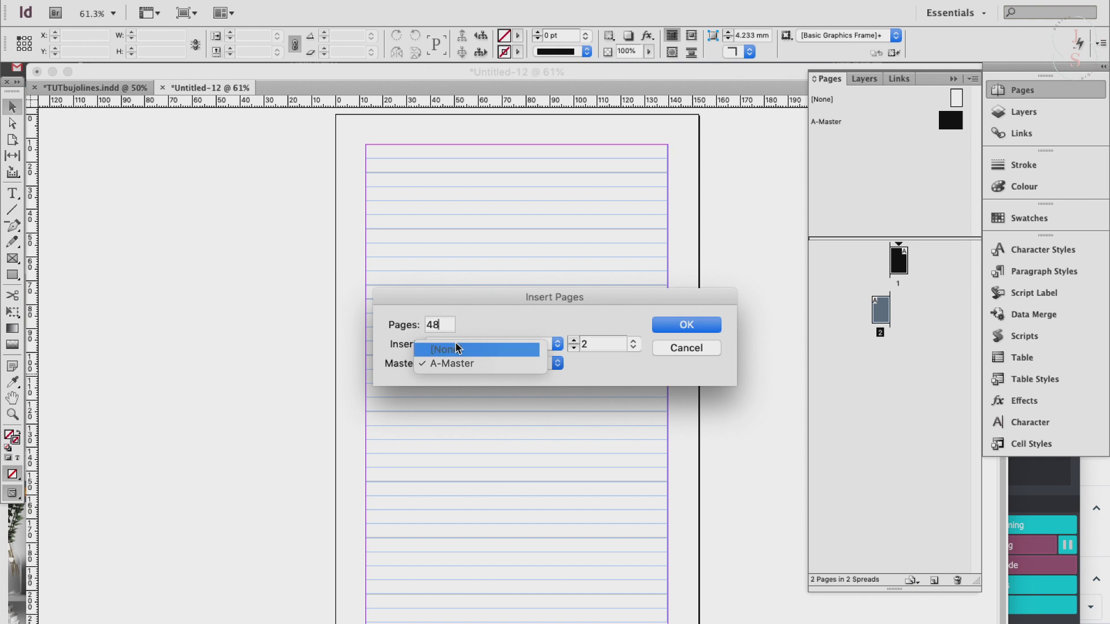
left_click(463, 363)
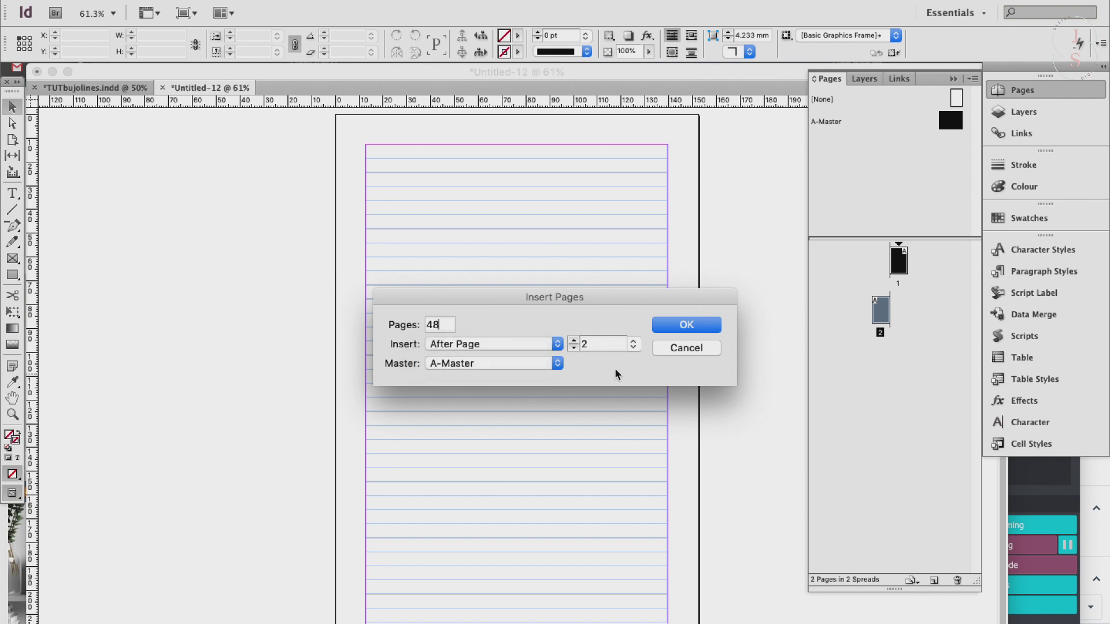
left_click(717, 325)
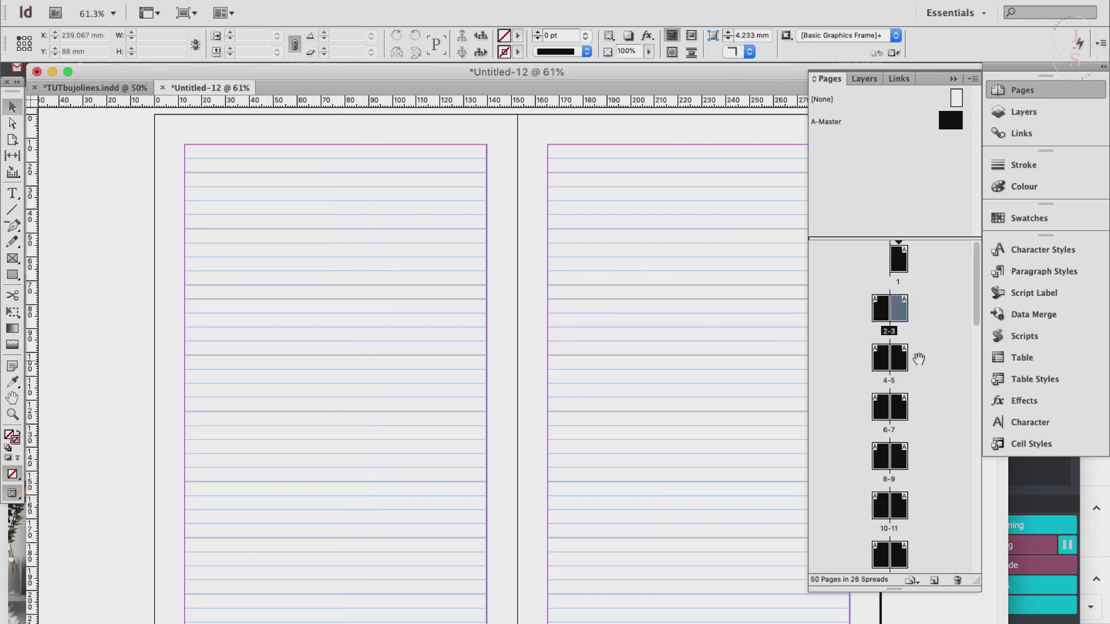
scroll(921, 345, "down", 15)
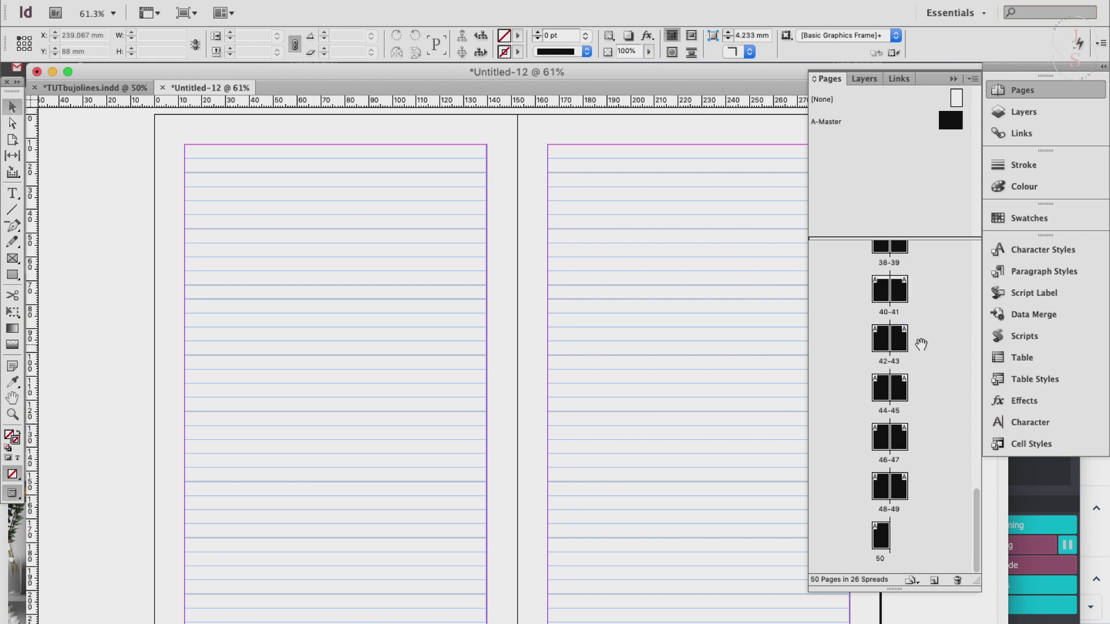
scroll(528, 422, "down", 10)
scroll(528, 424, "down", 15)
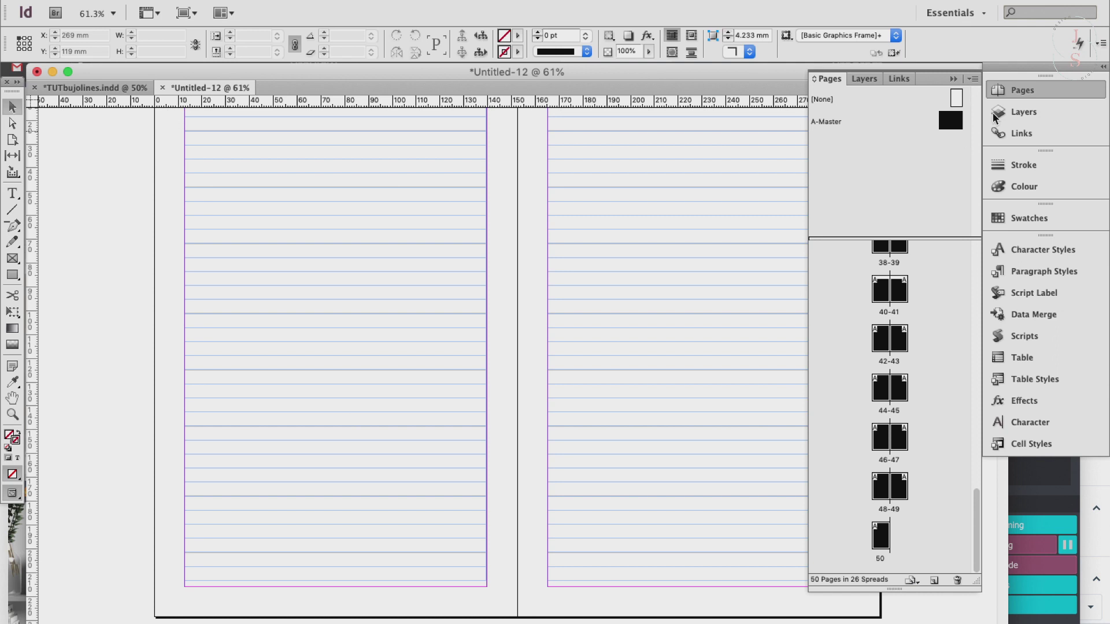
Add a new master spread with the name Graph, creating B-Graph.
right_click(878, 167)
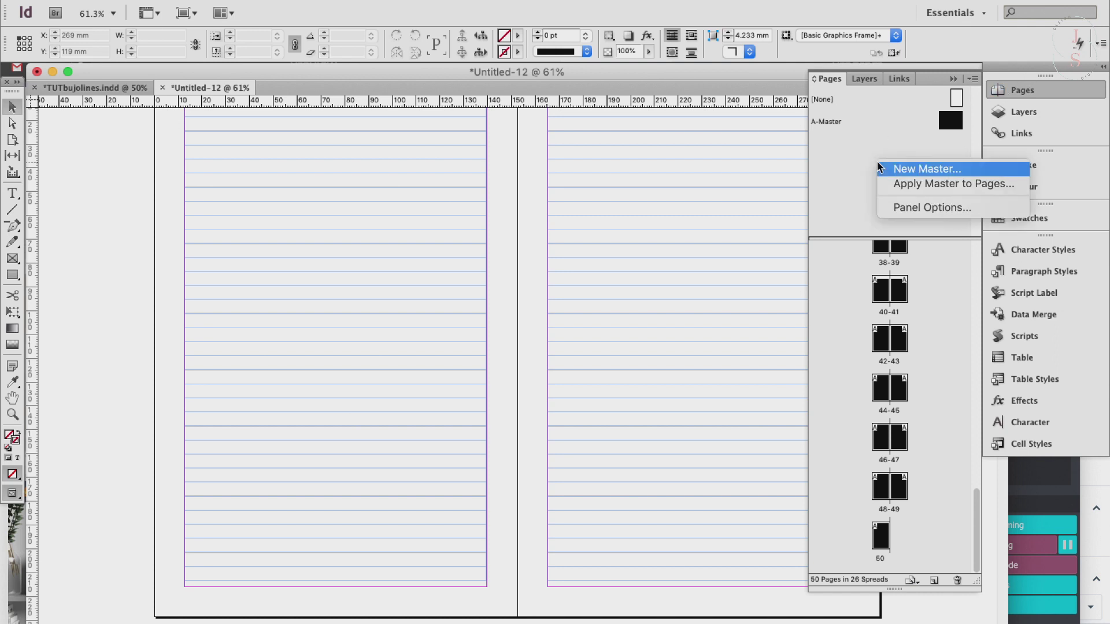
left_click(927, 169)
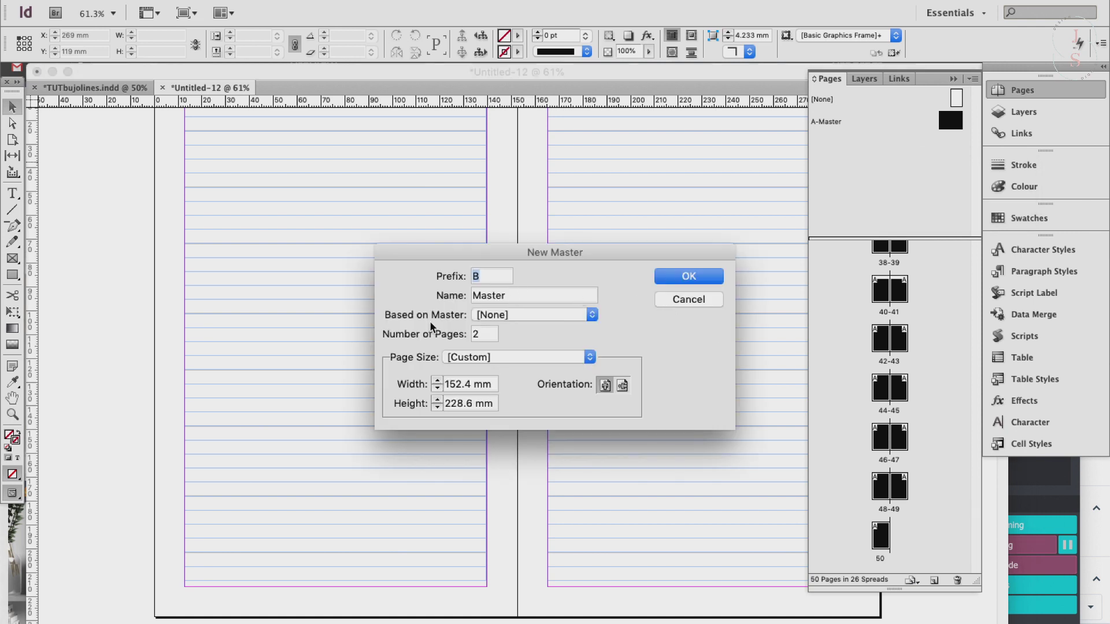
left_click(512, 296)
double_click(511, 296)
type("graph")
key("BackSpace")
key("BackSpace")
key("BackSpace")
key("BackSpace")
key("BackSpace")
type("Graph")
left_click(689, 277)
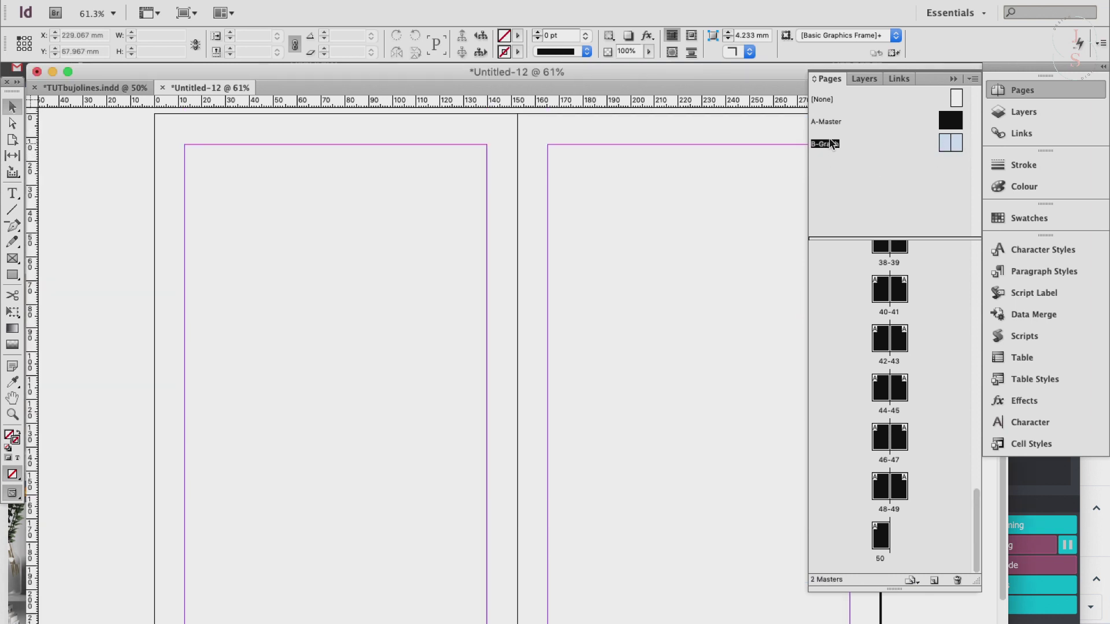
scroll(578, 273, "right", 3)
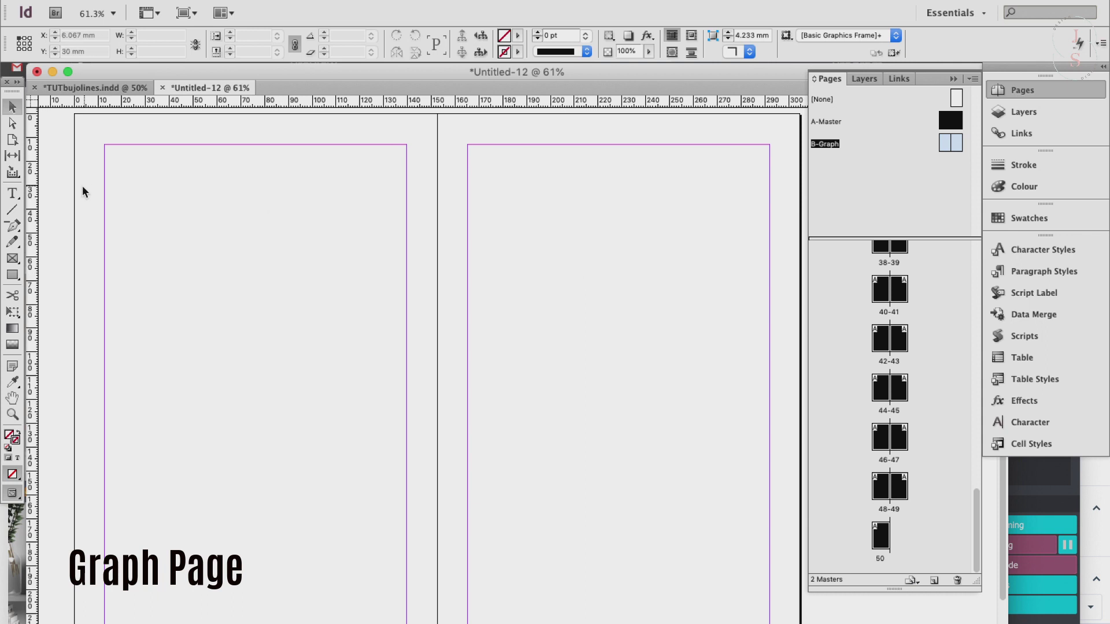
left_click(13, 197)
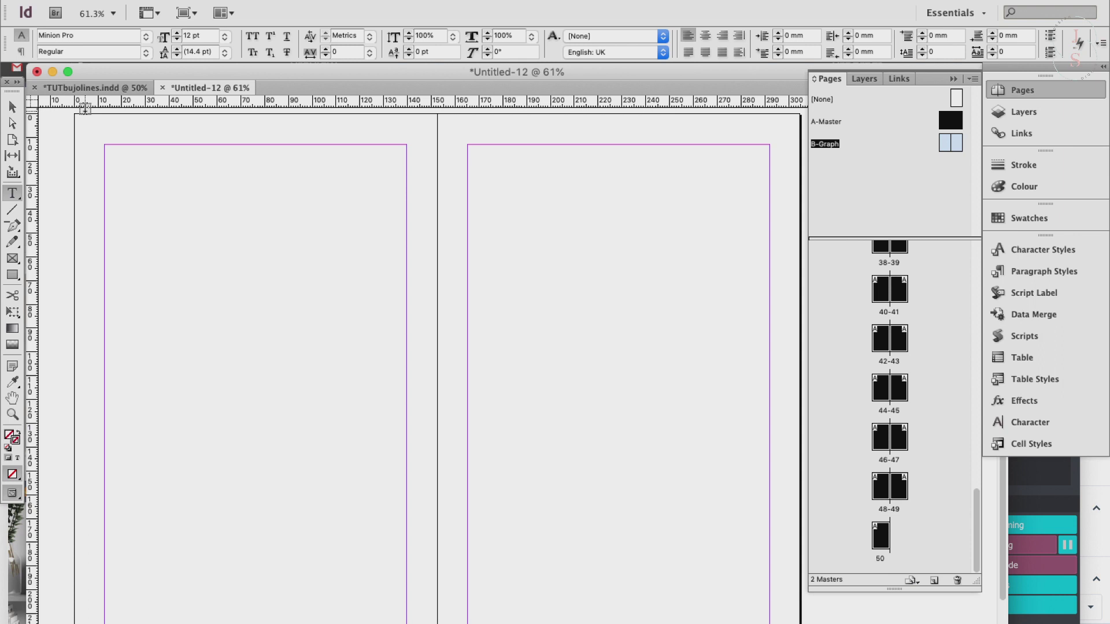
Draw a page-sized text frame on the left B-Graph page and begin inserting a table.
key("super+a")
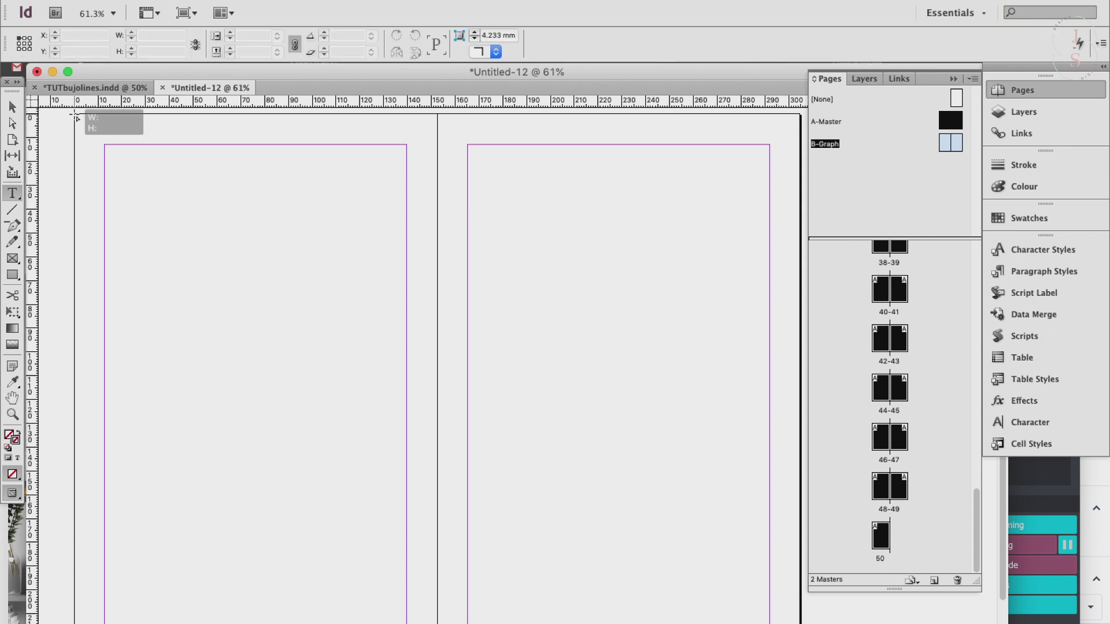
left_click(76, 119)
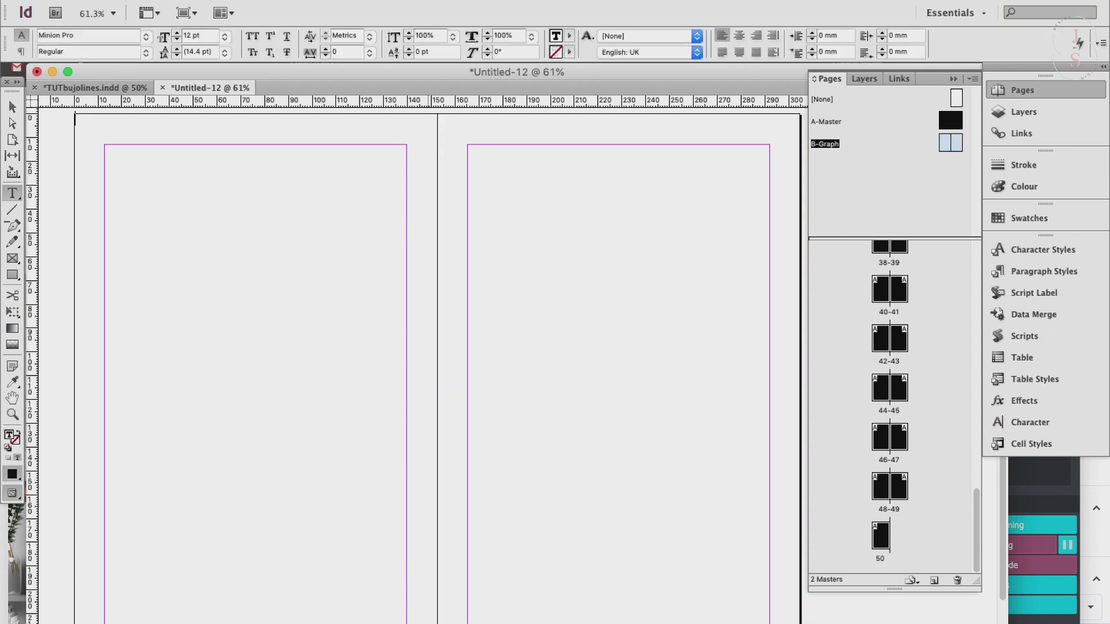
left_click(312, 3)
left_click(322, 6)
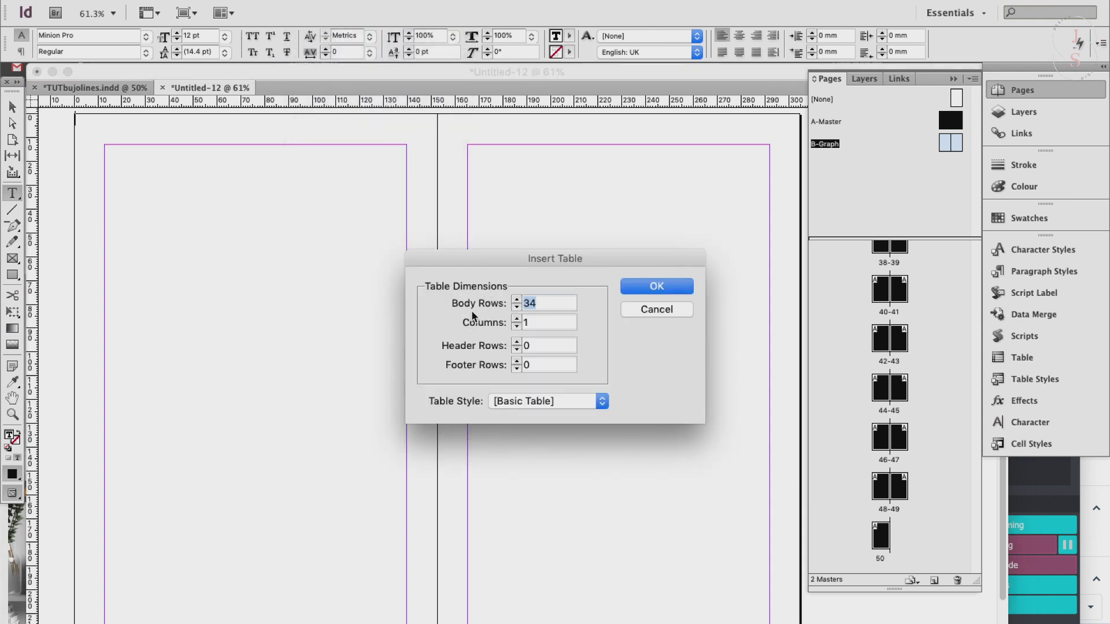
Insert a 38-row, 30-column table into the left B-Graph frame.
type("38")
double_click(545, 321)
type("30")
left_click(664, 285)
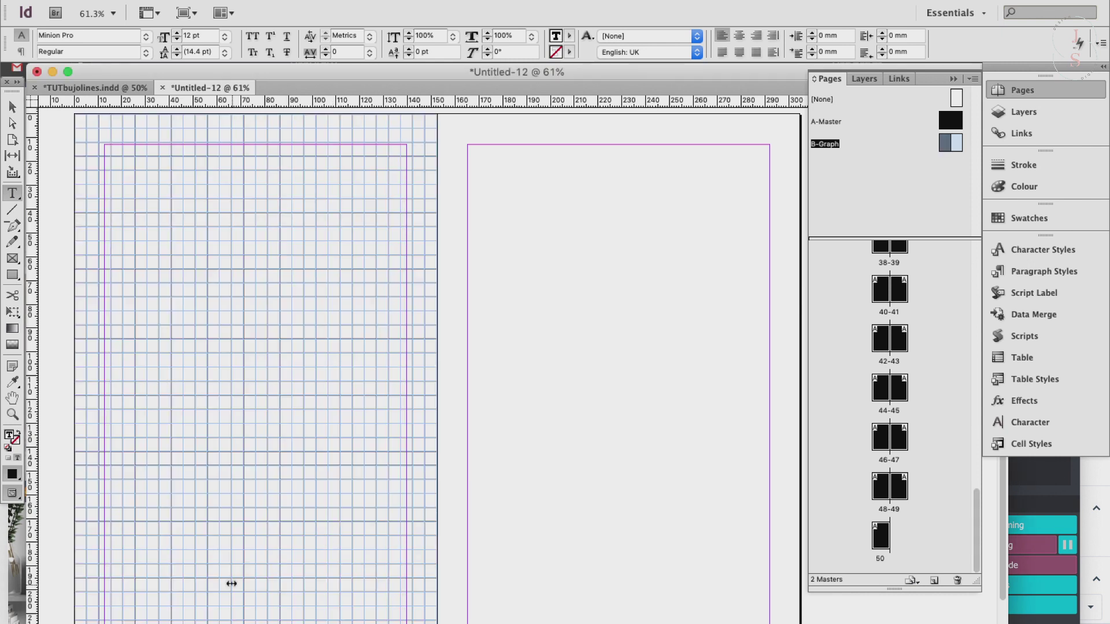
In Preview mode, stretch the grid's last row down to the page bottom.
left_click(15, 496)
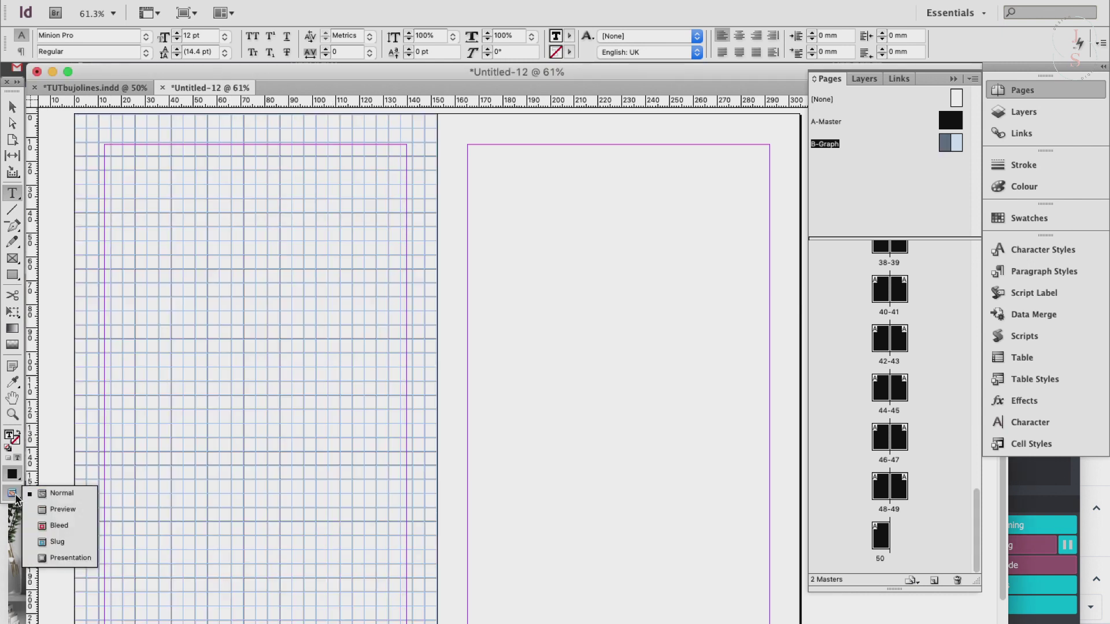
left_click(61, 508)
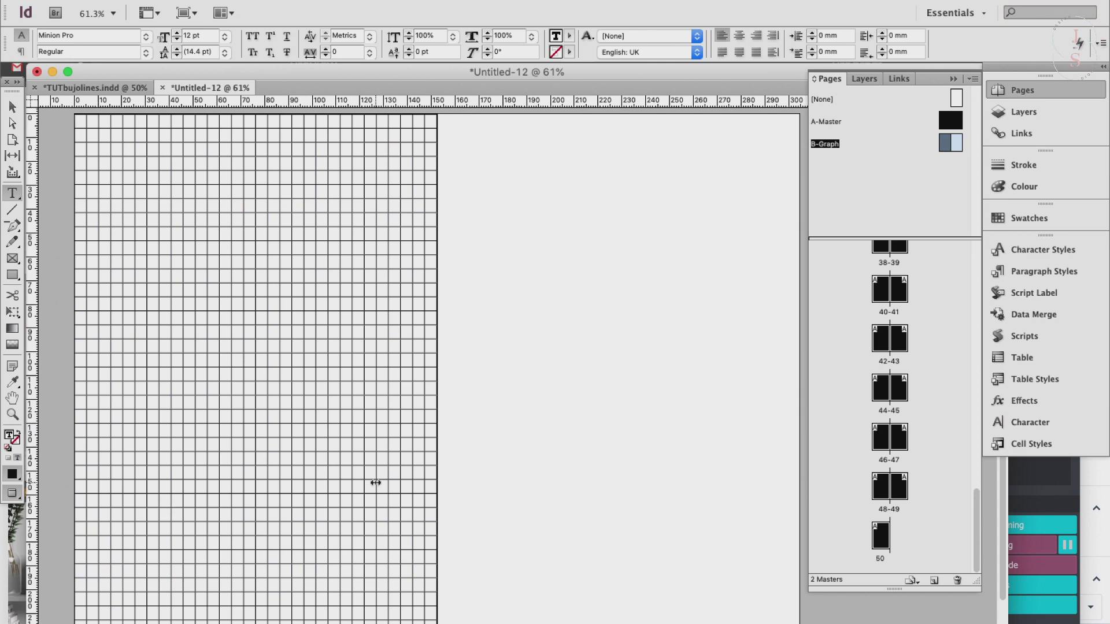
scroll(376, 483, "down", 3)
scroll(376, 483, "left", 3)
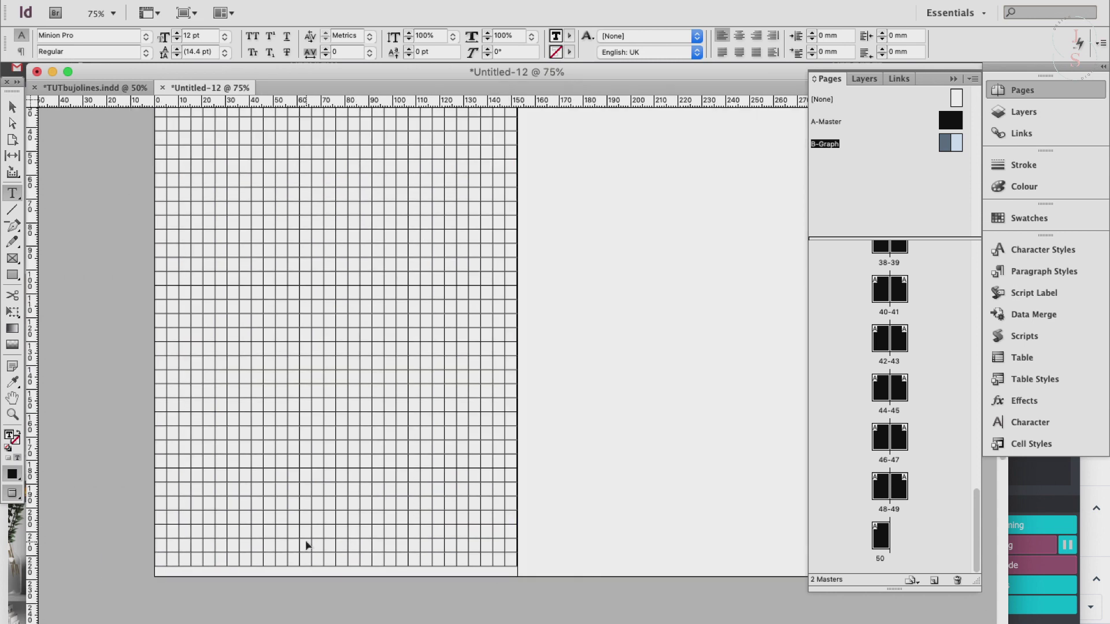
key("super+1")
scroll(306, 540, "right", 10)
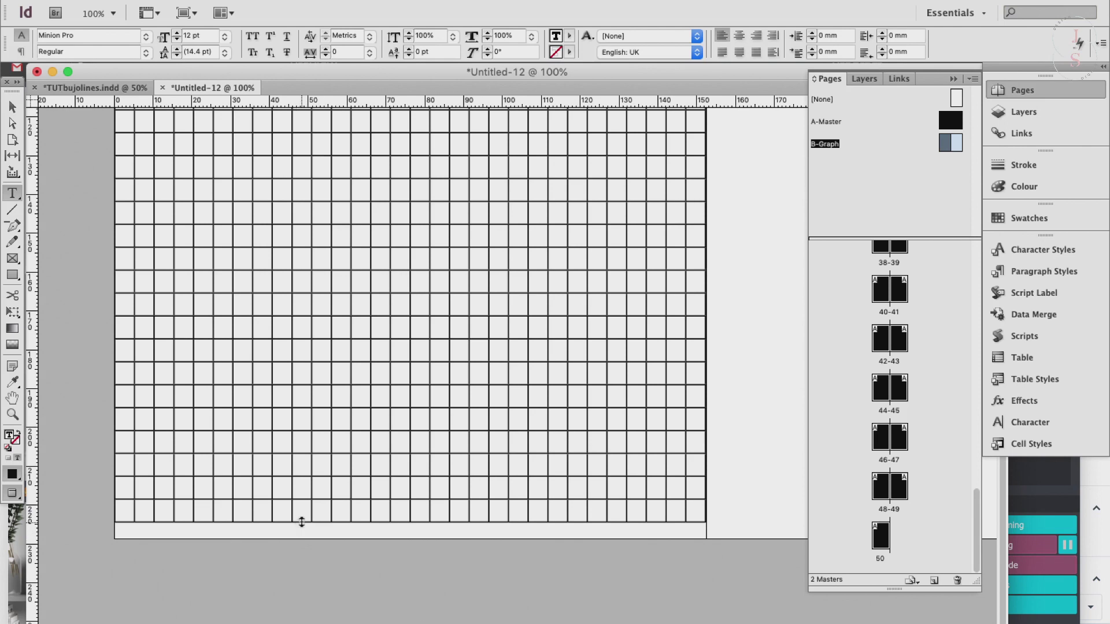
left_click_drag(301, 522, 301, 537)
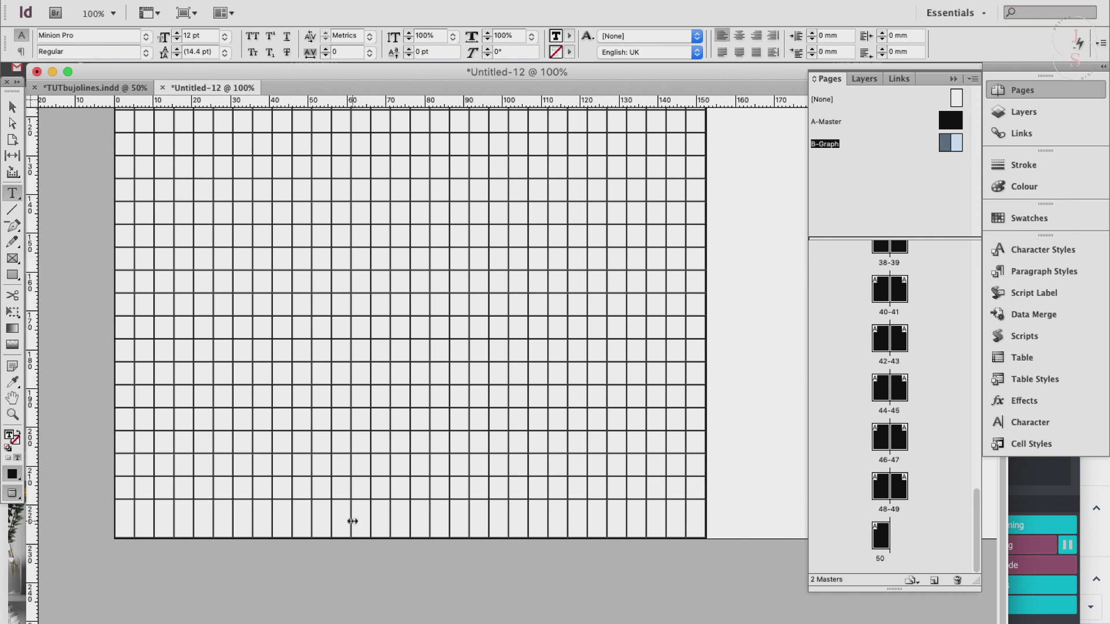
key("super+minus")
left_click_drag(340, 188, 629, 613)
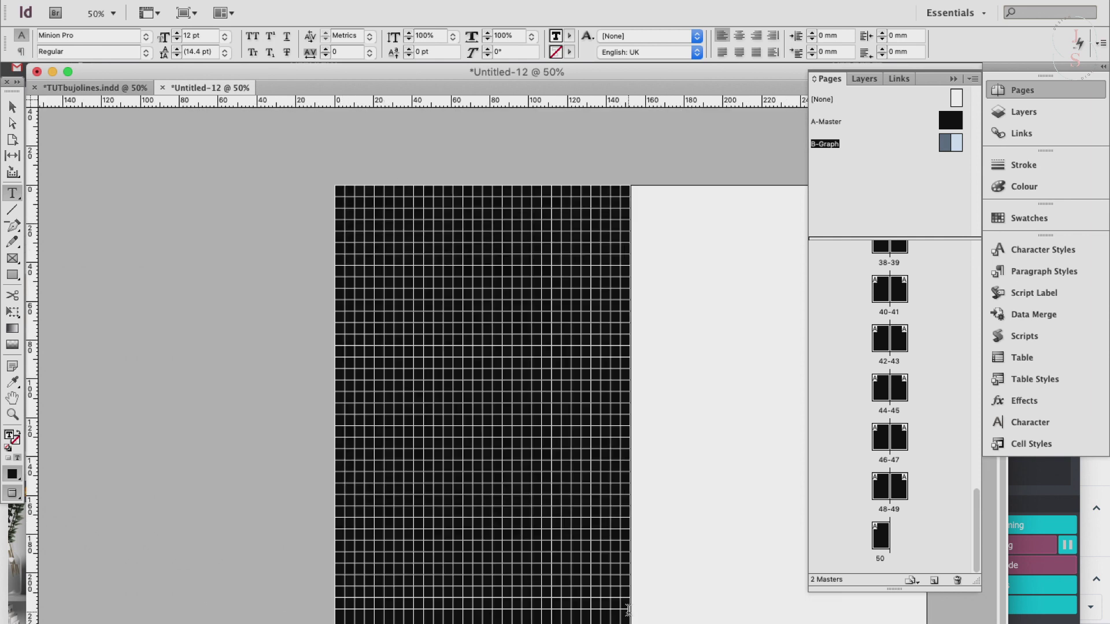
Distribute the graph grid table's rows evenly so every row has the same height.
right_click(485, 324)
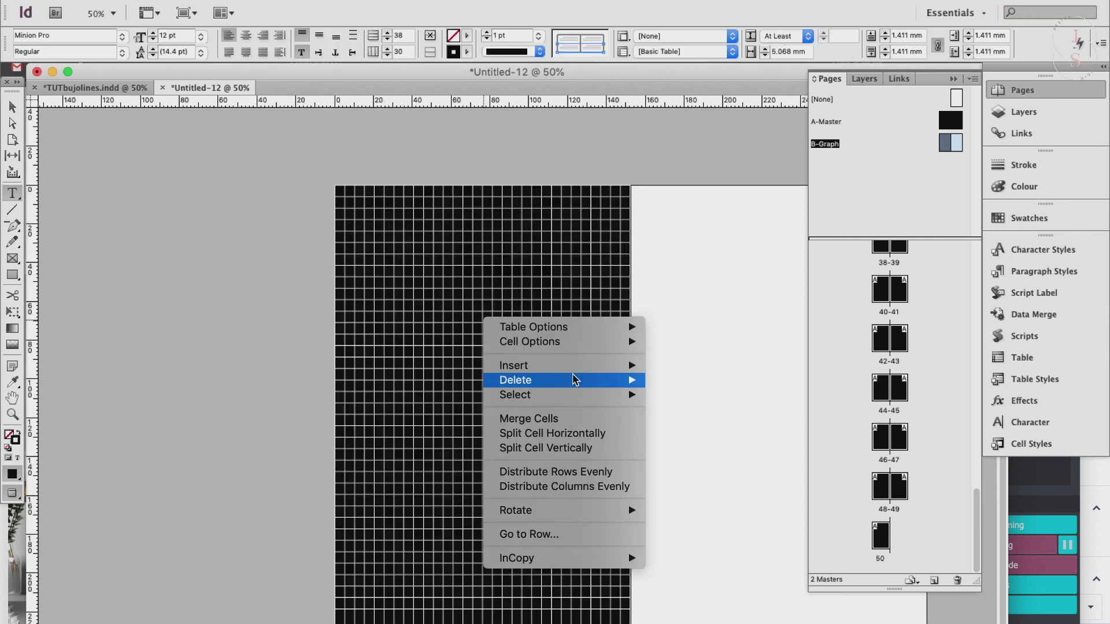
left_click(578, 477)
left_click(255, 448)
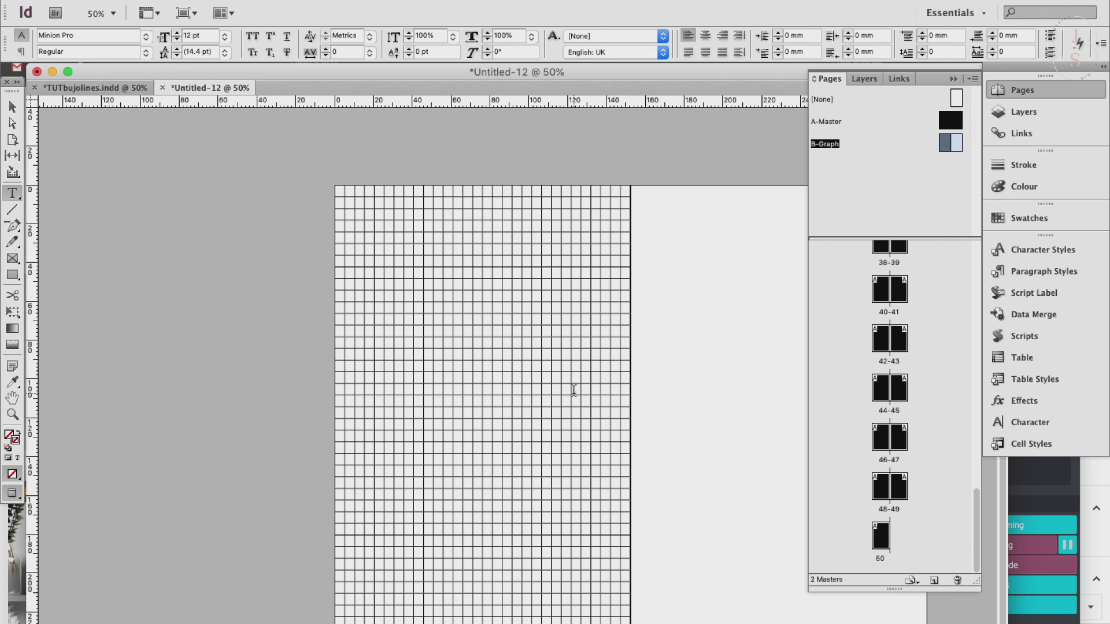
Select every cell of the grid table and keep the cell stroke weight at 1 pt.
left_click_drag(338, 187, 684, 186)
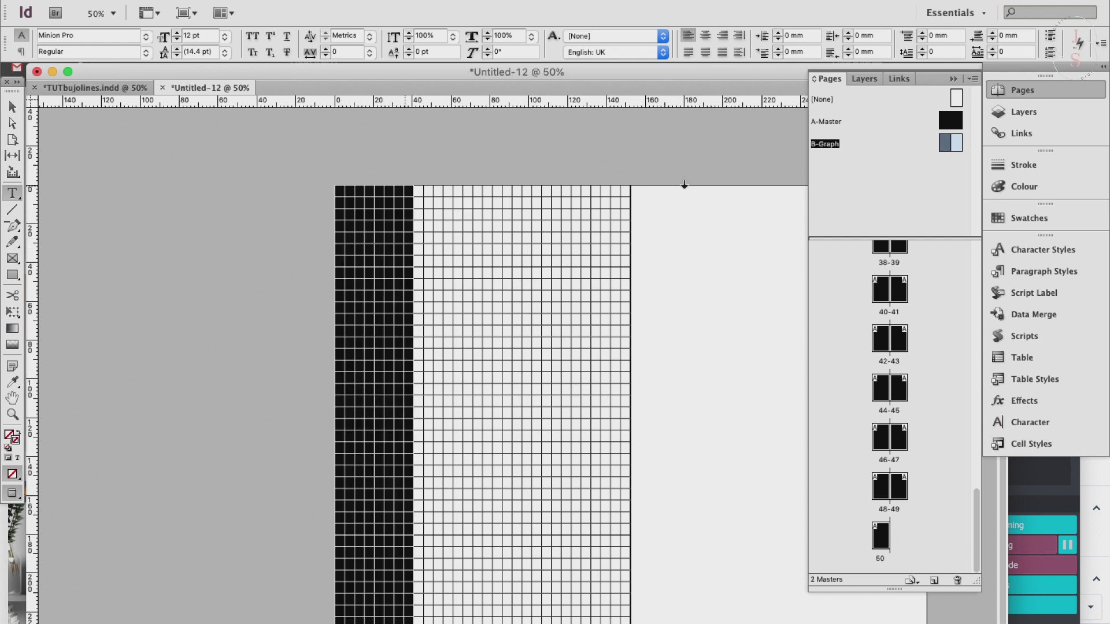
left_click(538, 36)
left_click(515, 78)
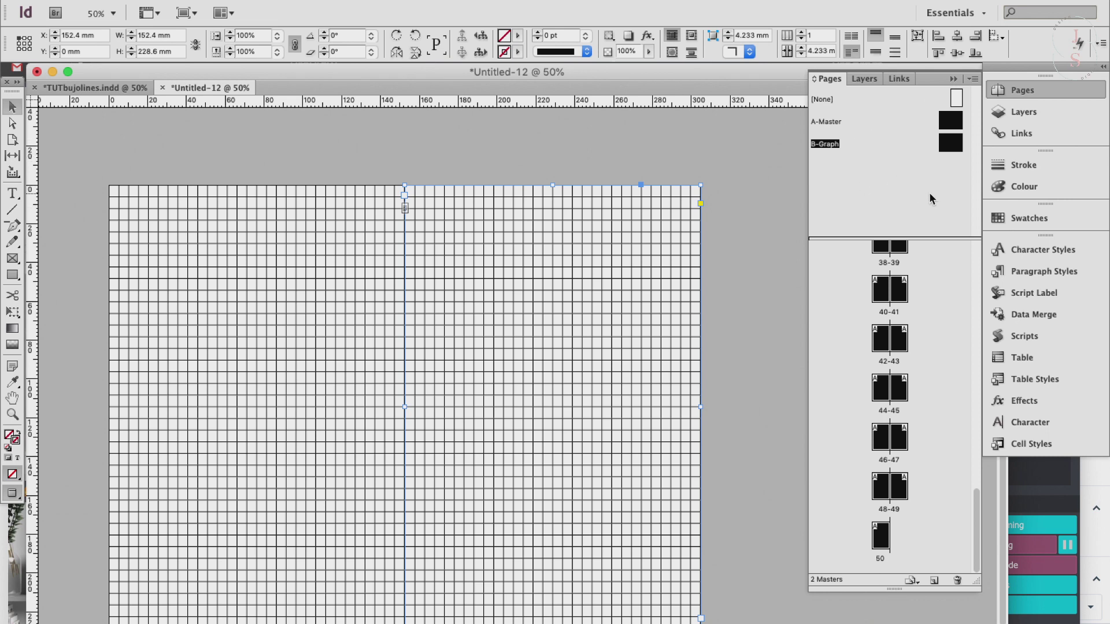
Apply the B-Graph master to All Pages.
right_click(957, 142)
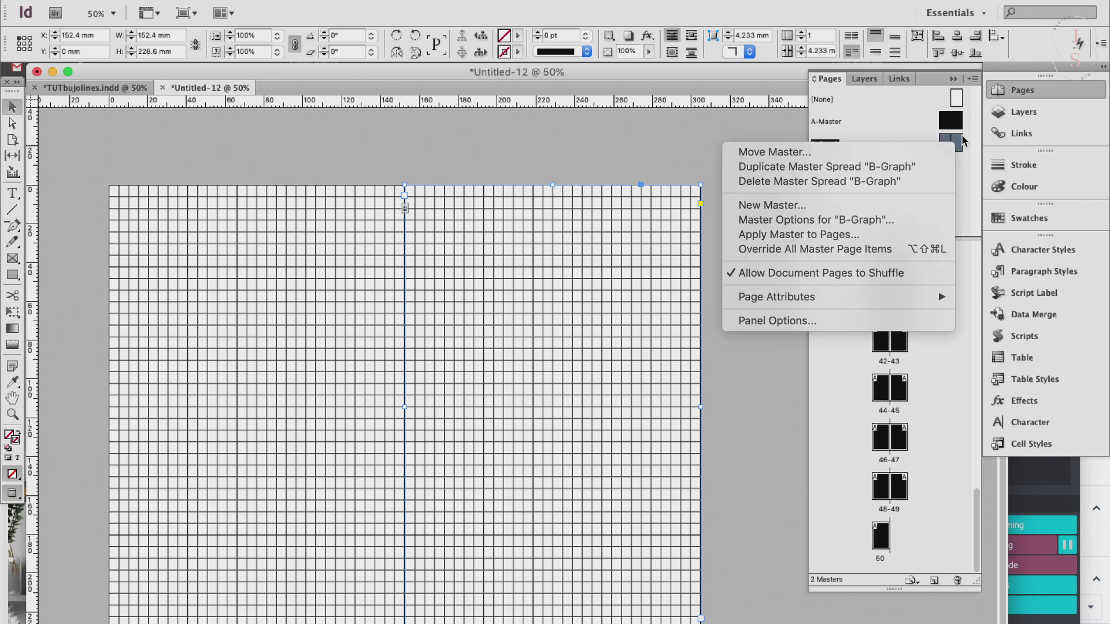
left_click(820, 234)
left_click(538, 336)
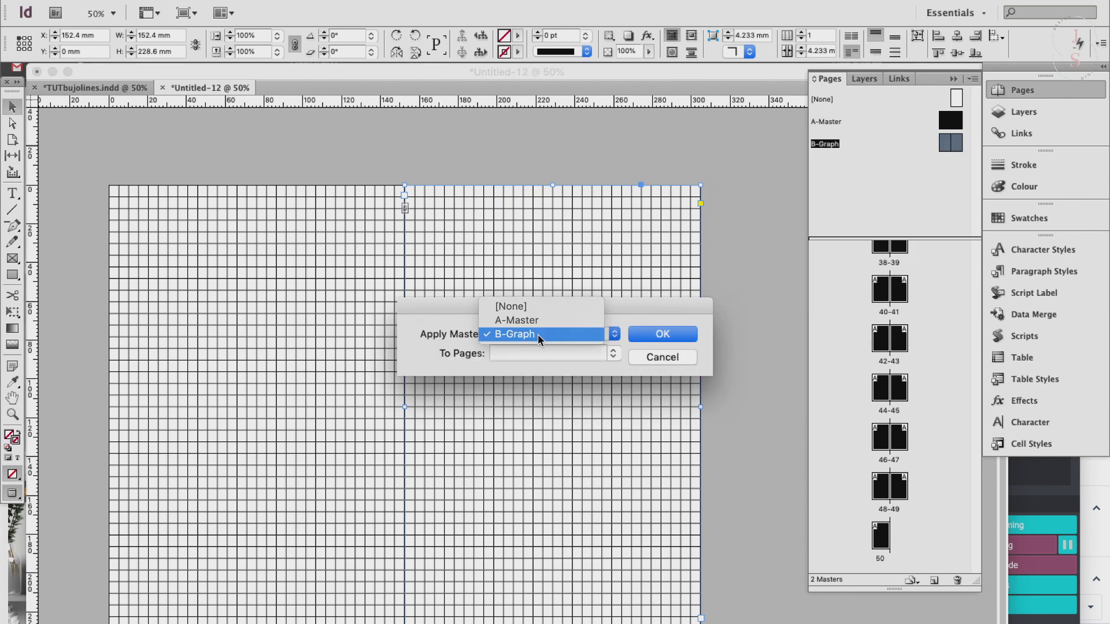
left_click(546, 335)
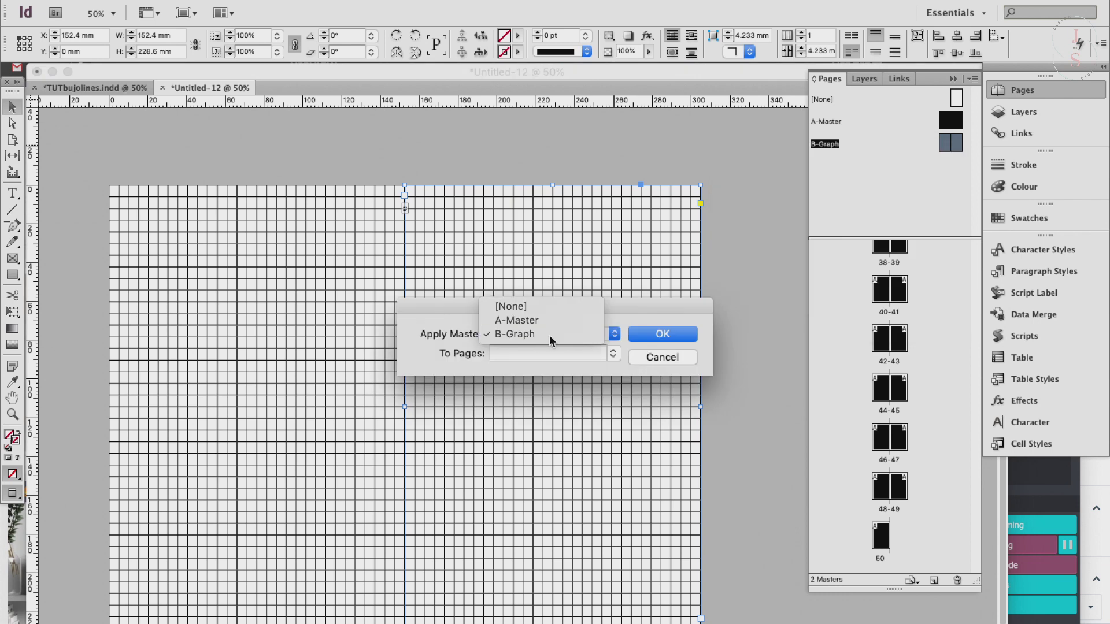
left_click(614, 354)
left_click(533, 391)
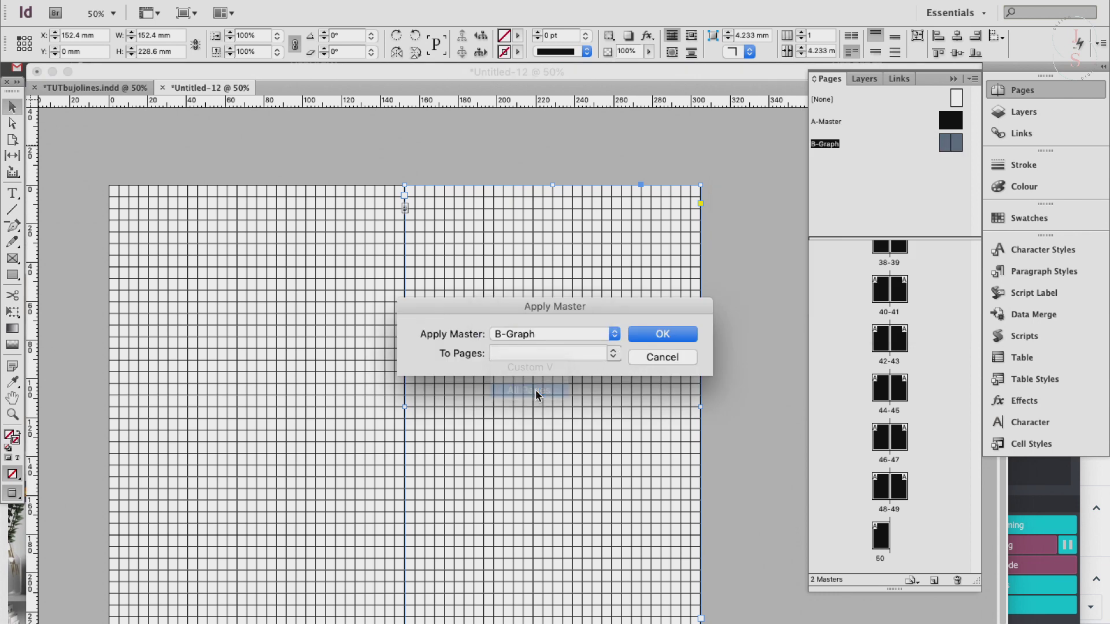
left_click(679, 338)
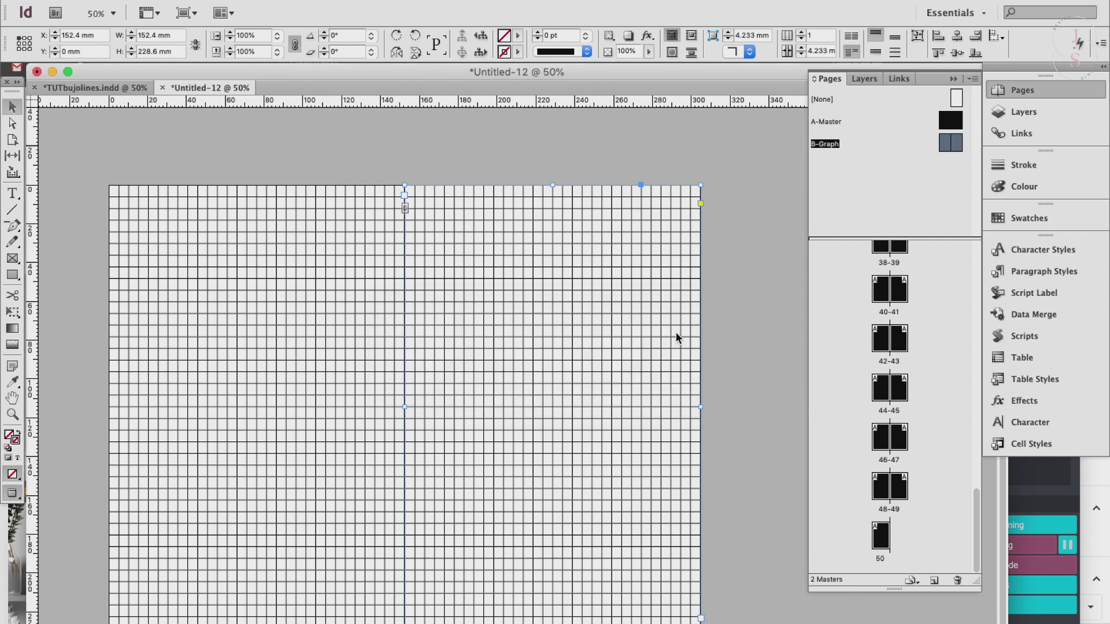
Open spread 38-39 and scroll through the spreads to check the graph grid.
double_click(908, 287)
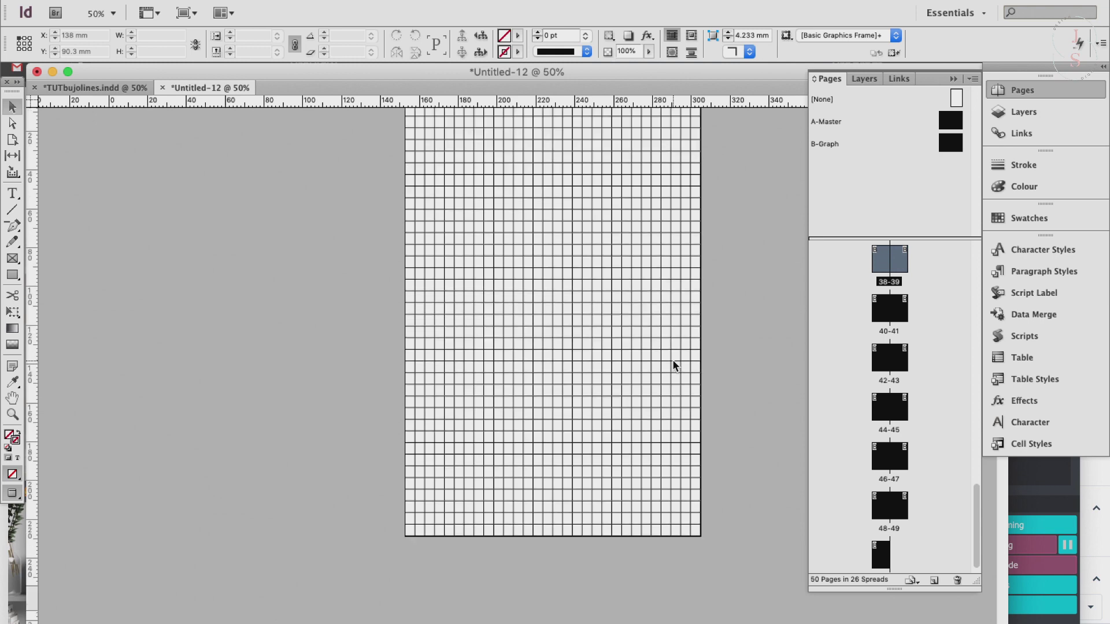
scroll(673, 365, "down", 3)
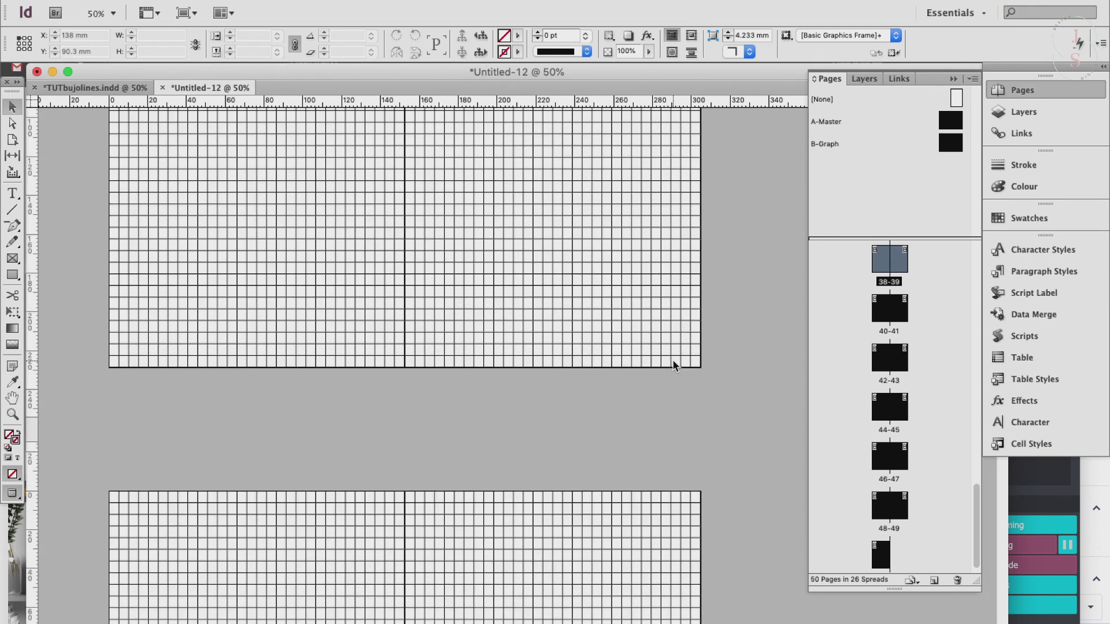
scroll(673, 365, "up", 3)
scroll(673, 365, "down", 6)
scroll(673, 365, "up", 3)
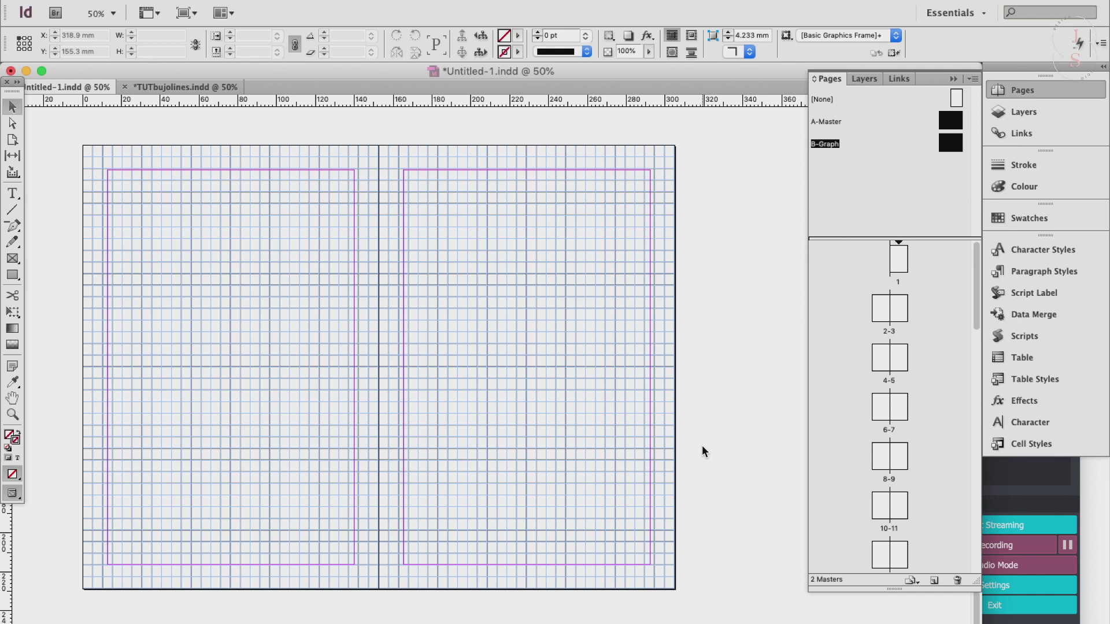
Add a new master named 'Dotted' from the Pages panel's masters area.
right_click(872, 176)
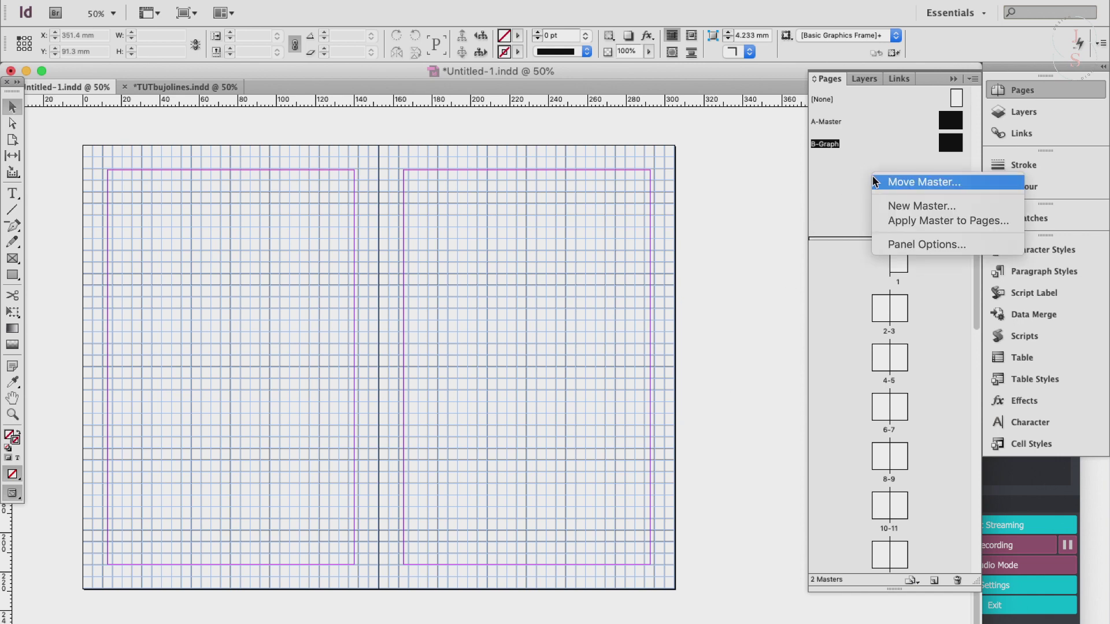
left_click(893, 205)
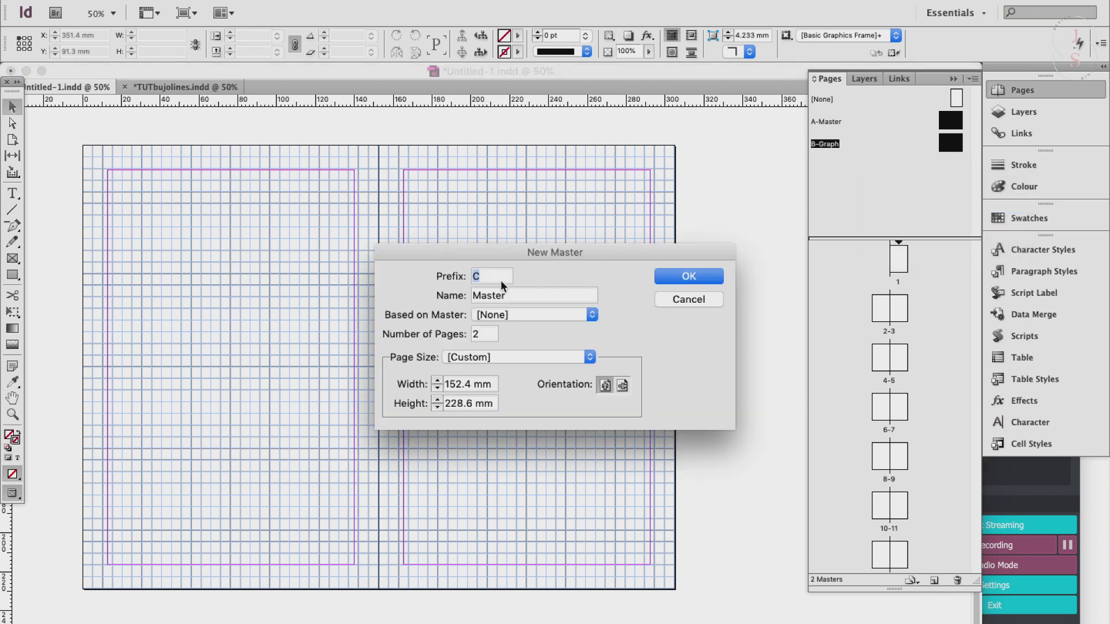
double_click(505, 295)
type("Dotted")
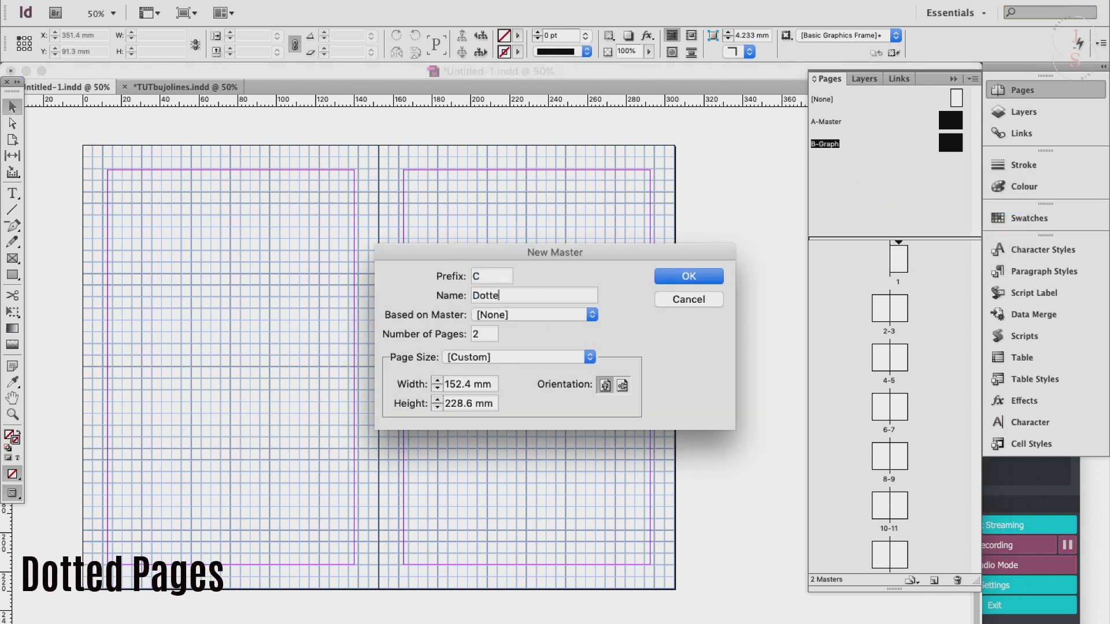
left_click(677, 277)
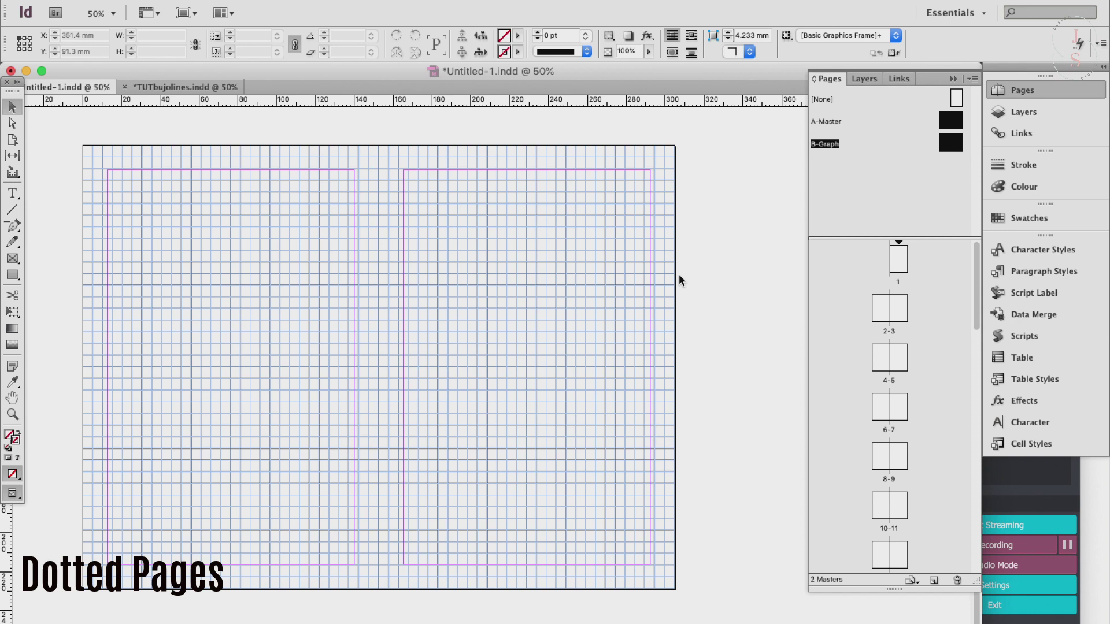
left_click(13, 194)
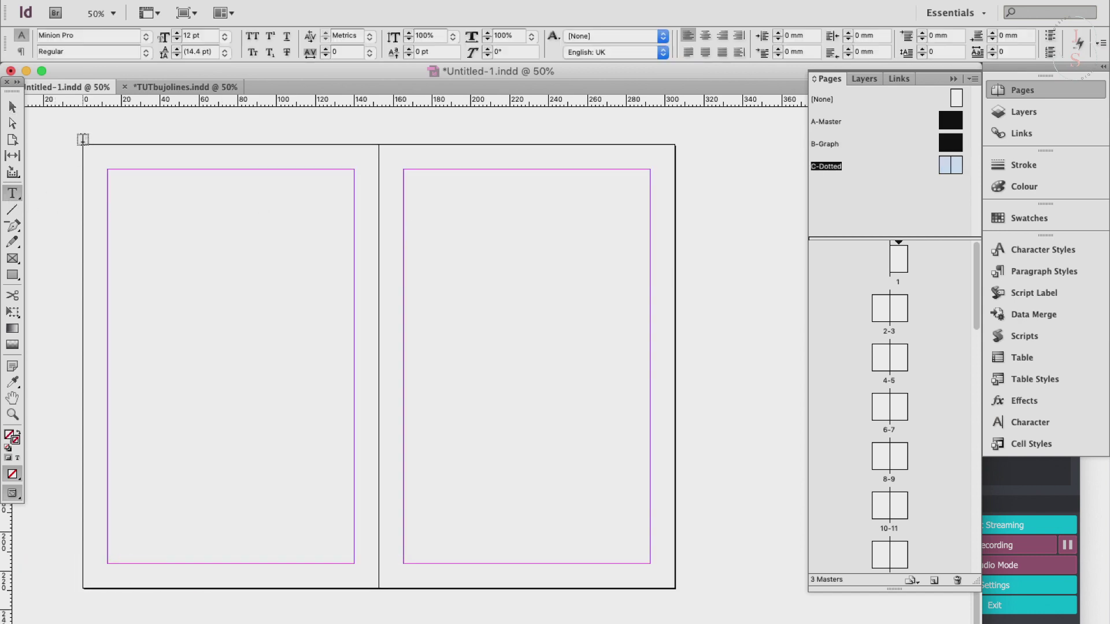
Draw a text frame across the left page and insert a 38-row, 1-column table.
left_click_drag(83, 144, 377, 587)
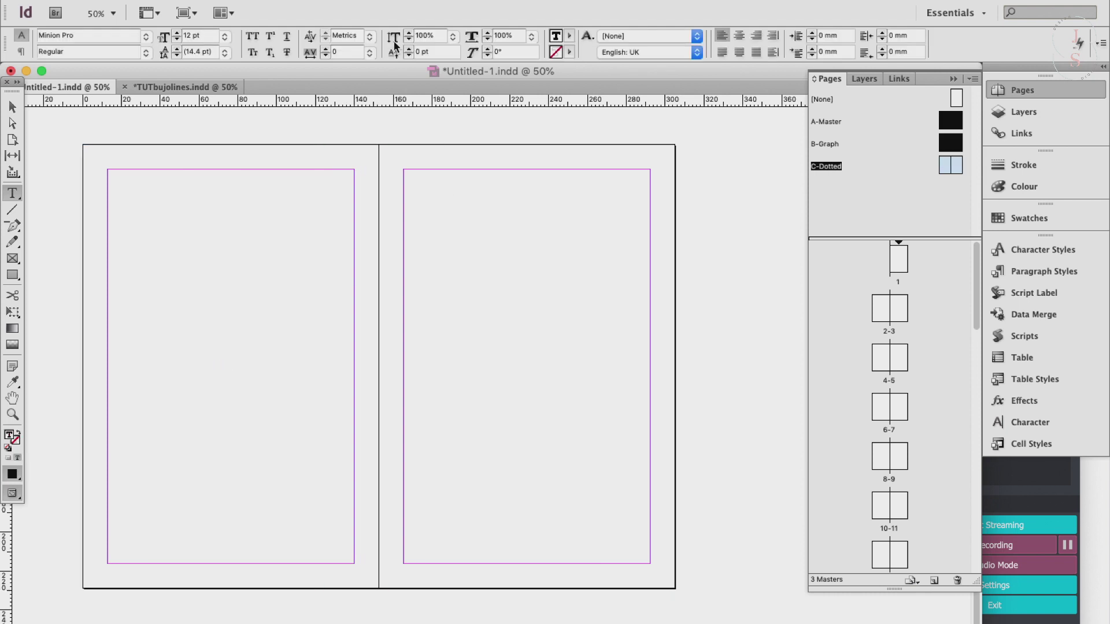
left_click(319, 0)
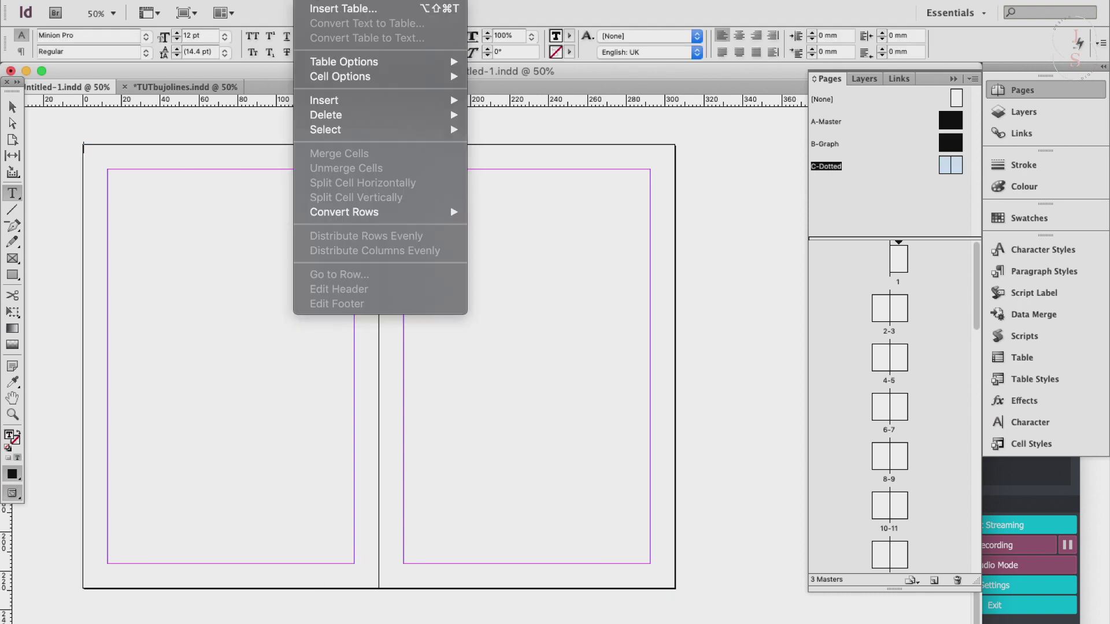
left_click(320, 8)
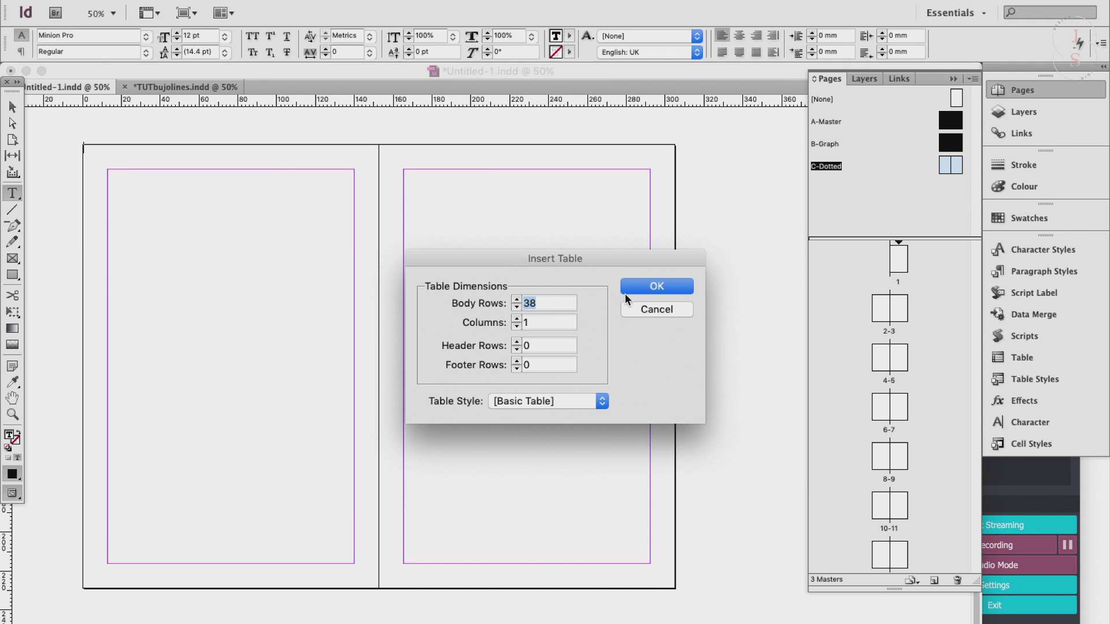
left_click(665, 287)
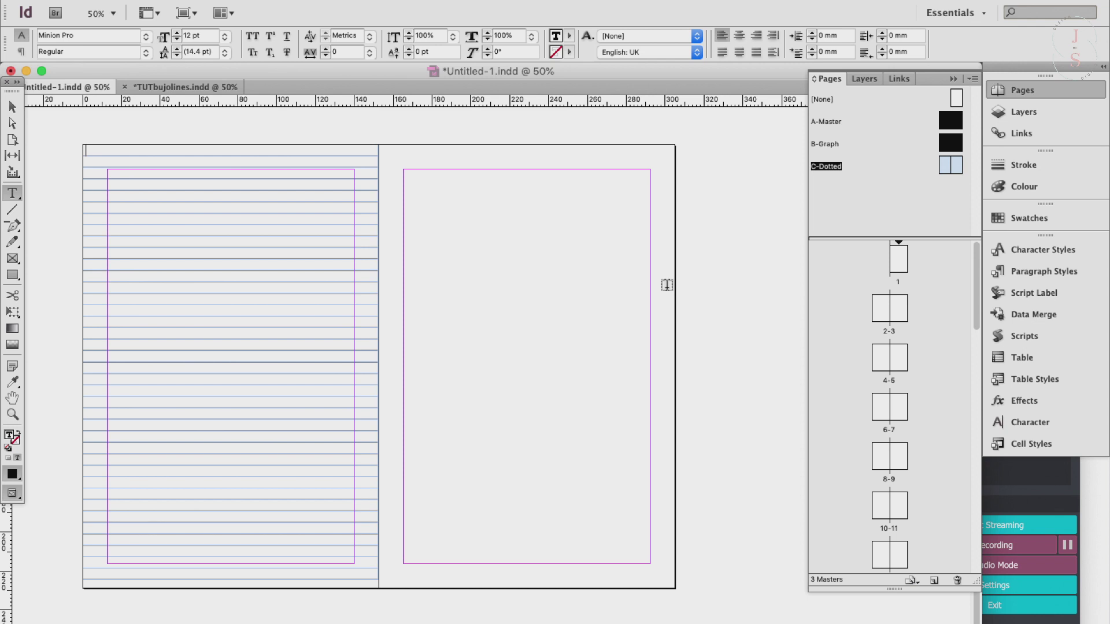
Select the table column and look over the stroke type options in the Stroke panel.
left_click(279, 144)
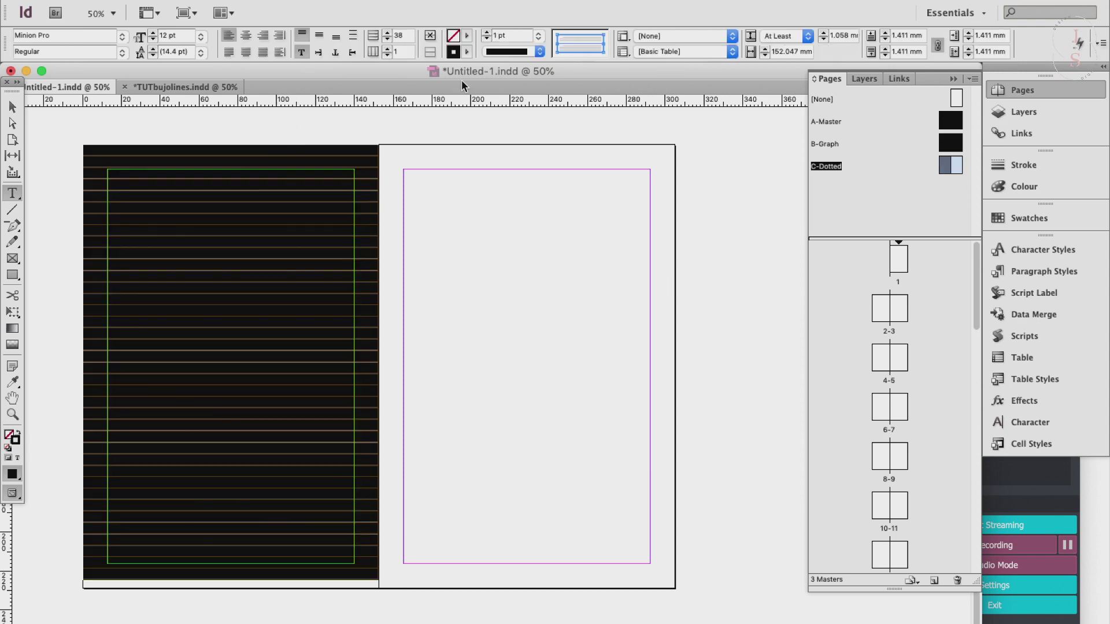
left_click(540, 51)
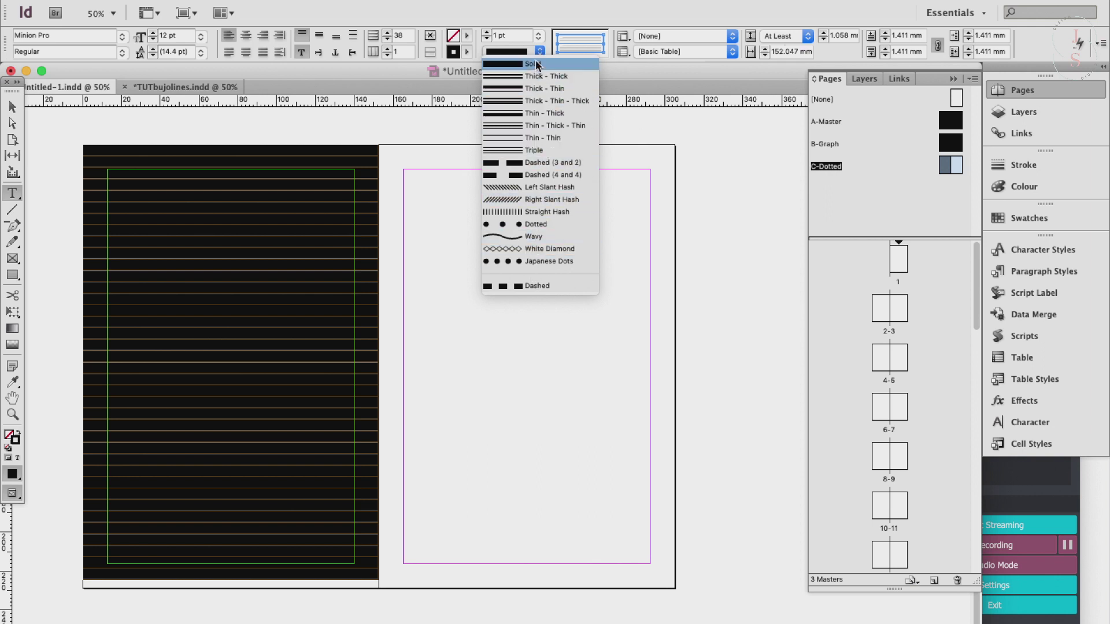
left_click(675, 269)
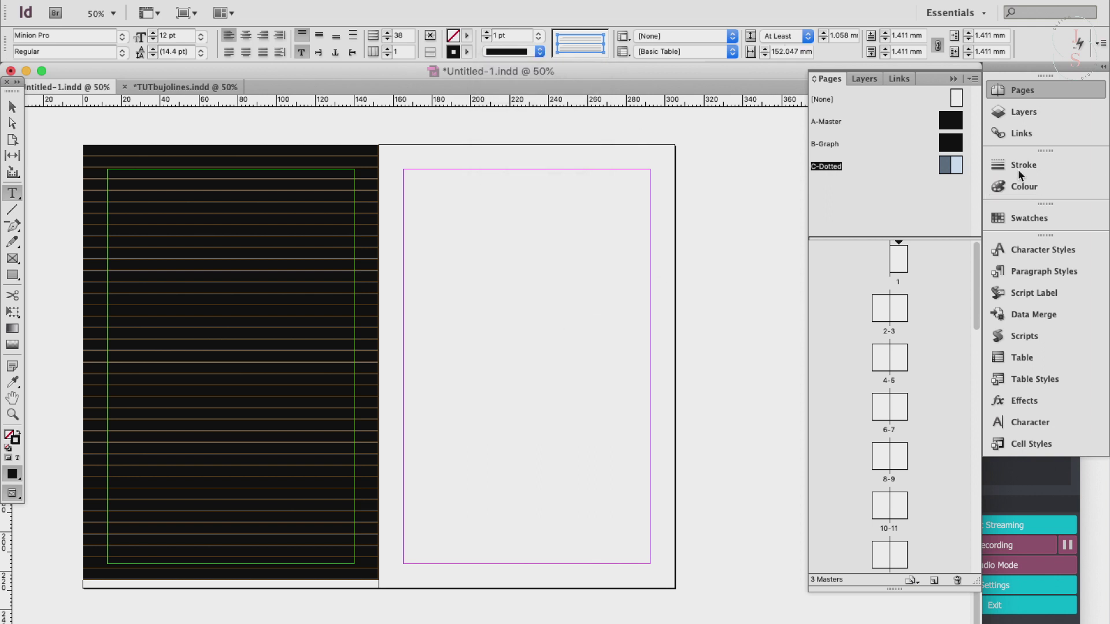
left_click(1033, 167)
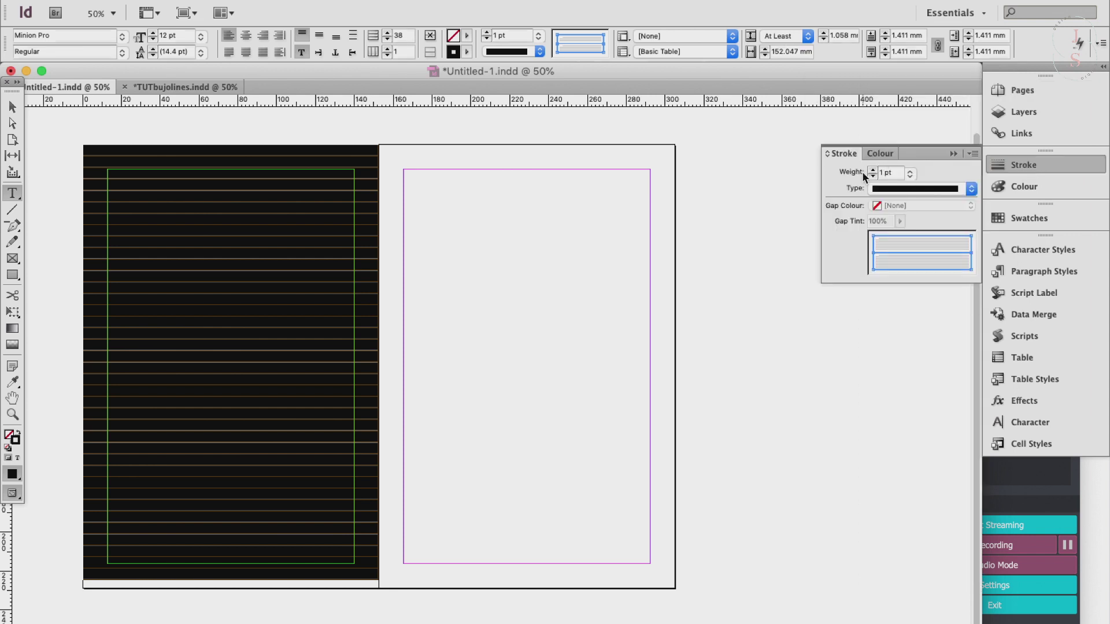
left_click(971, 189)
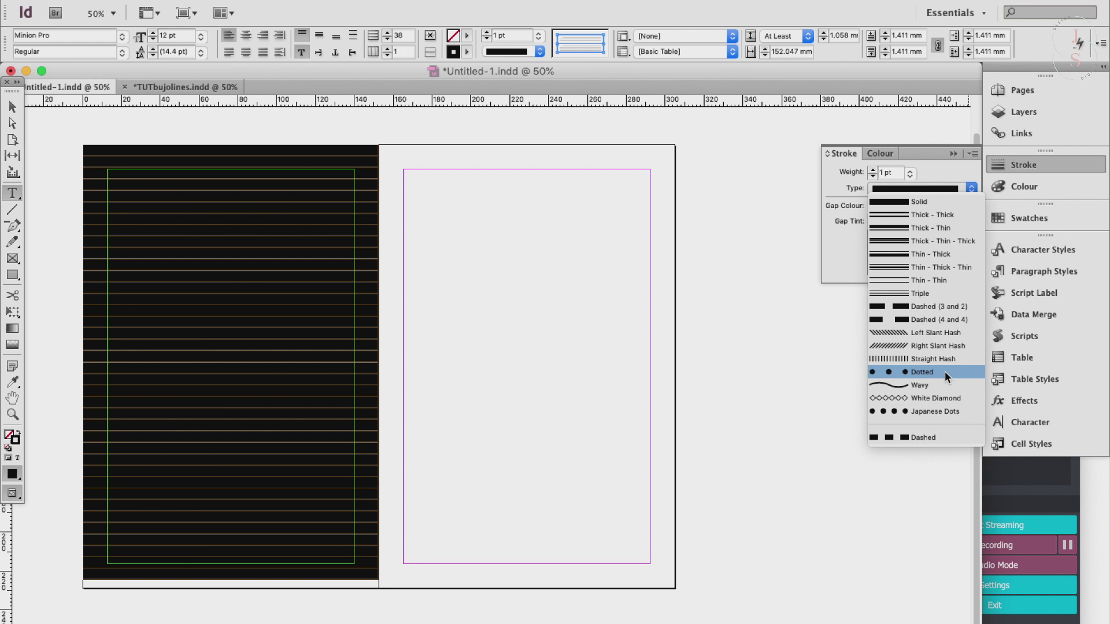
left_click(971, 153)
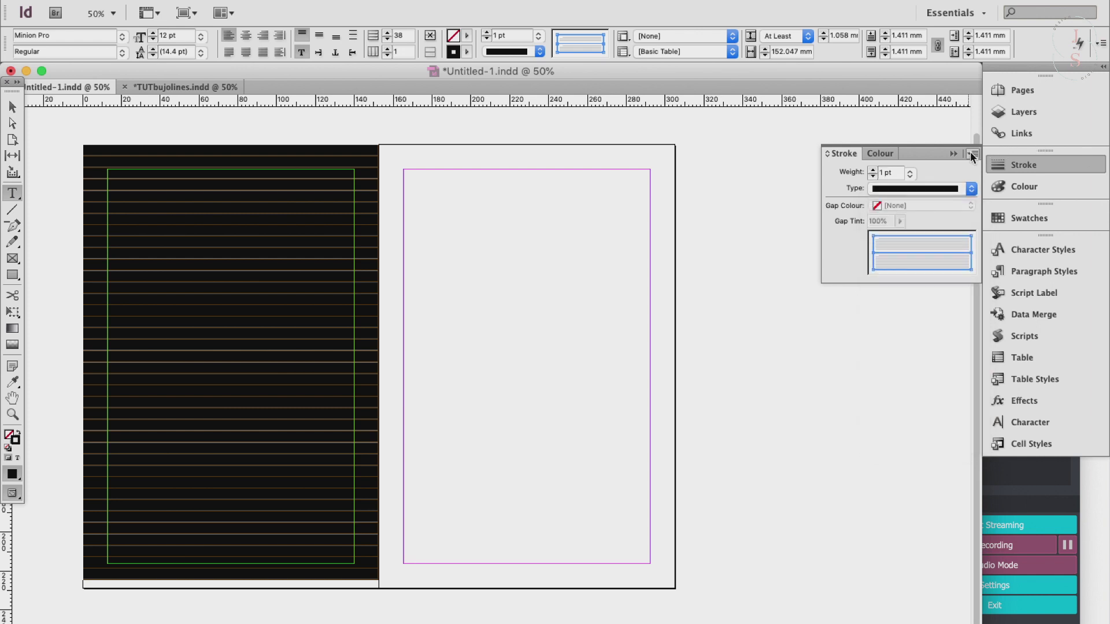
Add a Dotted stroke style called 'New Dotted Stroke' with a 5 mm pattern length.
left_click(971, 153)
left_click(1009, 179)
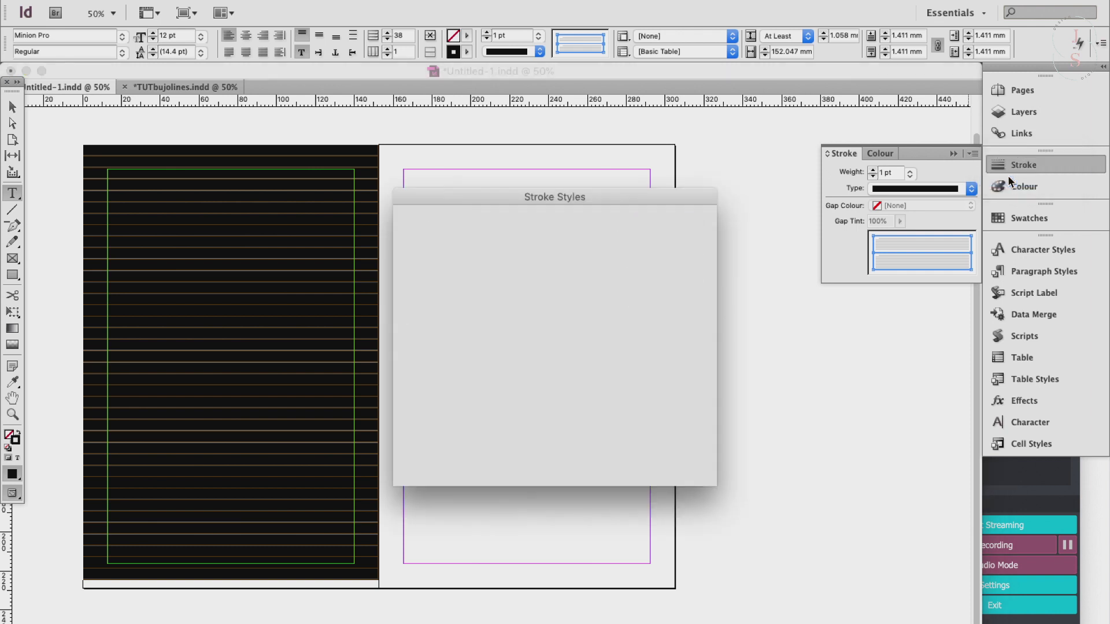
left_click(663, 276)
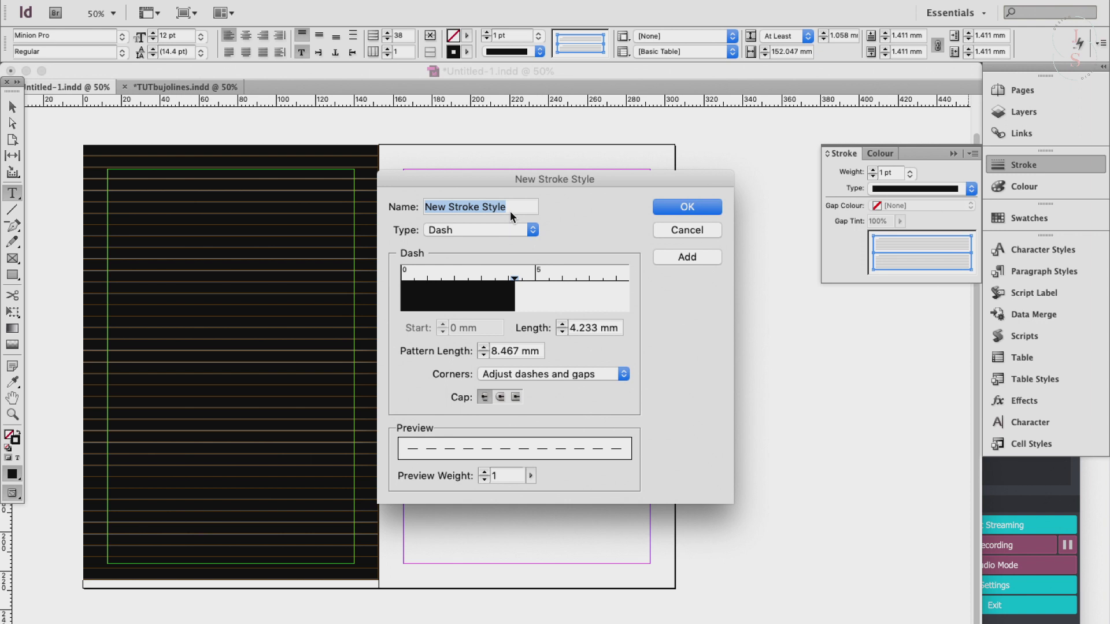
type("Ne")
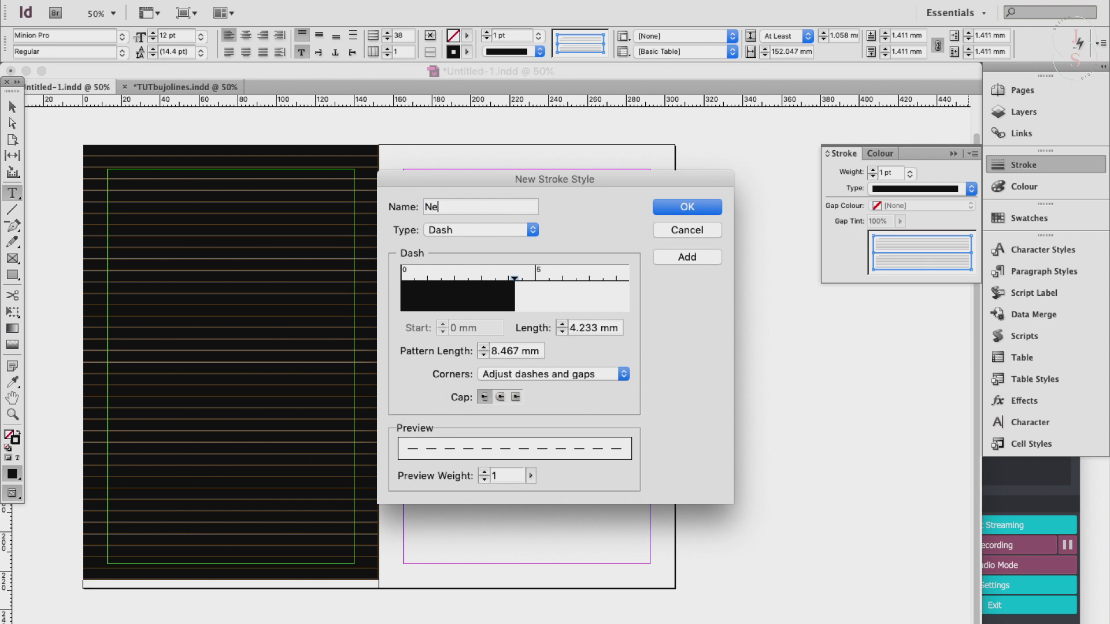
type("w Dotted Stroke")
left_click(494, 226)
left_click(483, 217)
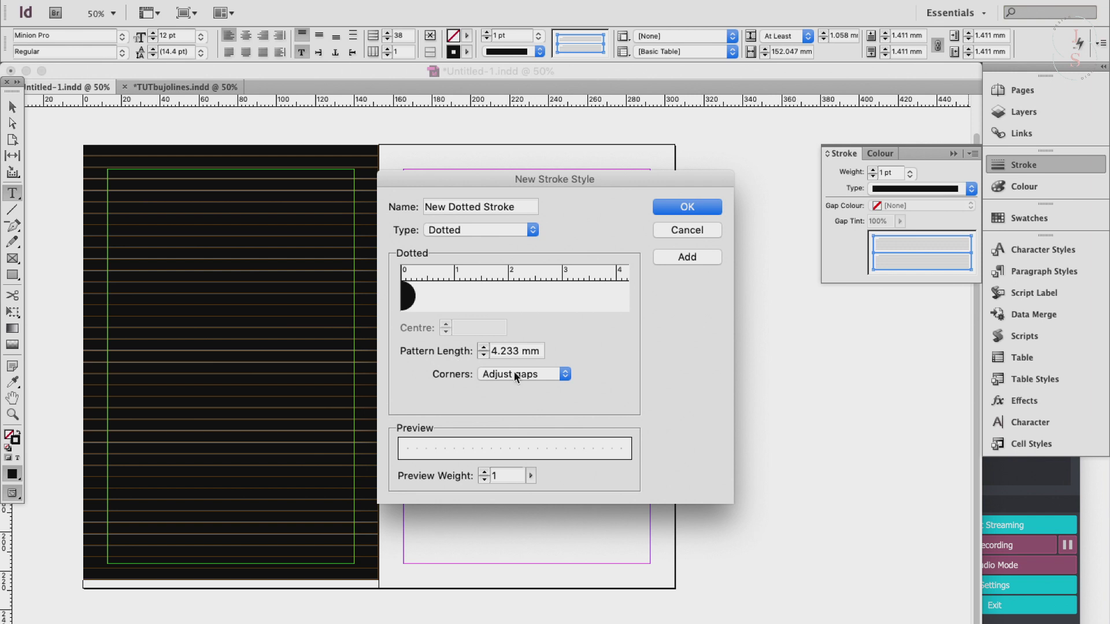
double_click(517, 350)
type("5m")
left_click(687, 256)
left_click(707, 208)
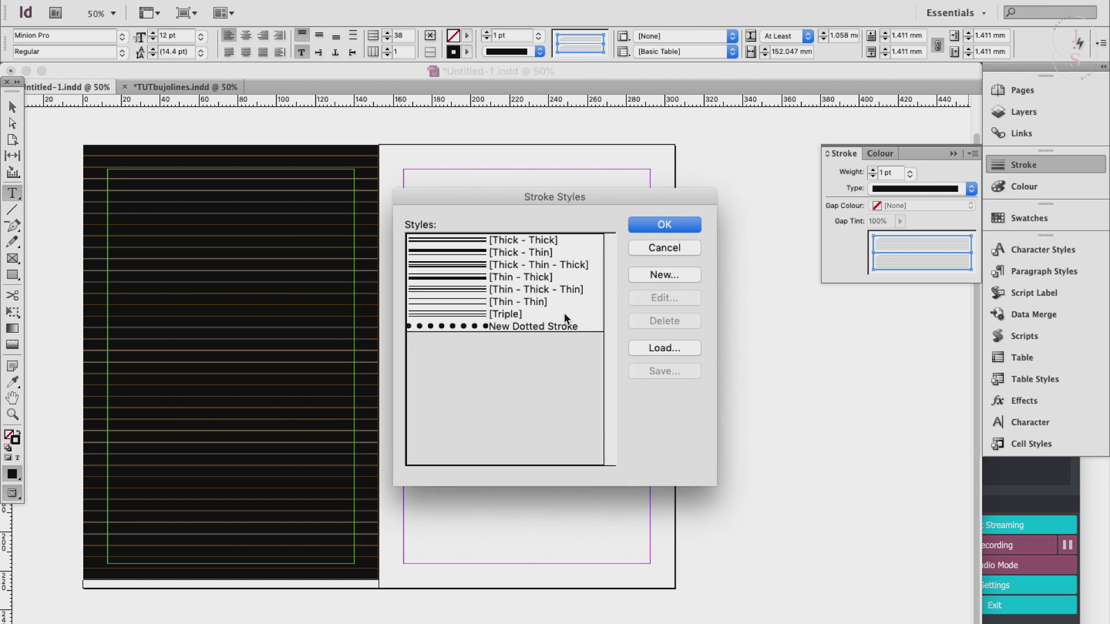
left_click(685, 224)
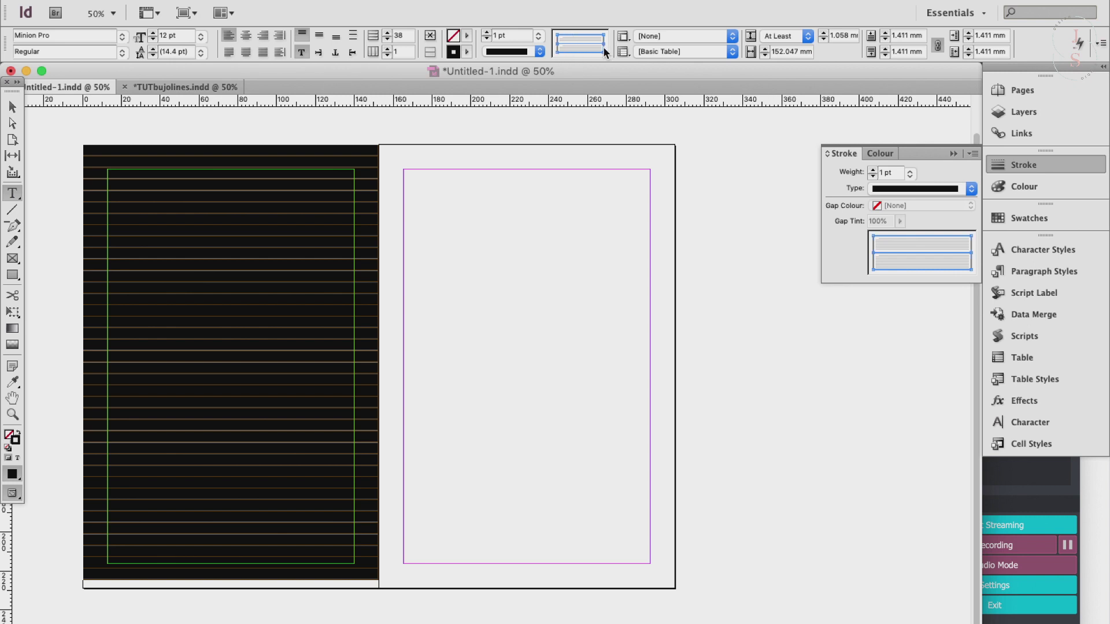
Apply New Dotted Stroke to the table lines and select the whole text frame.
left_click(538, 51)
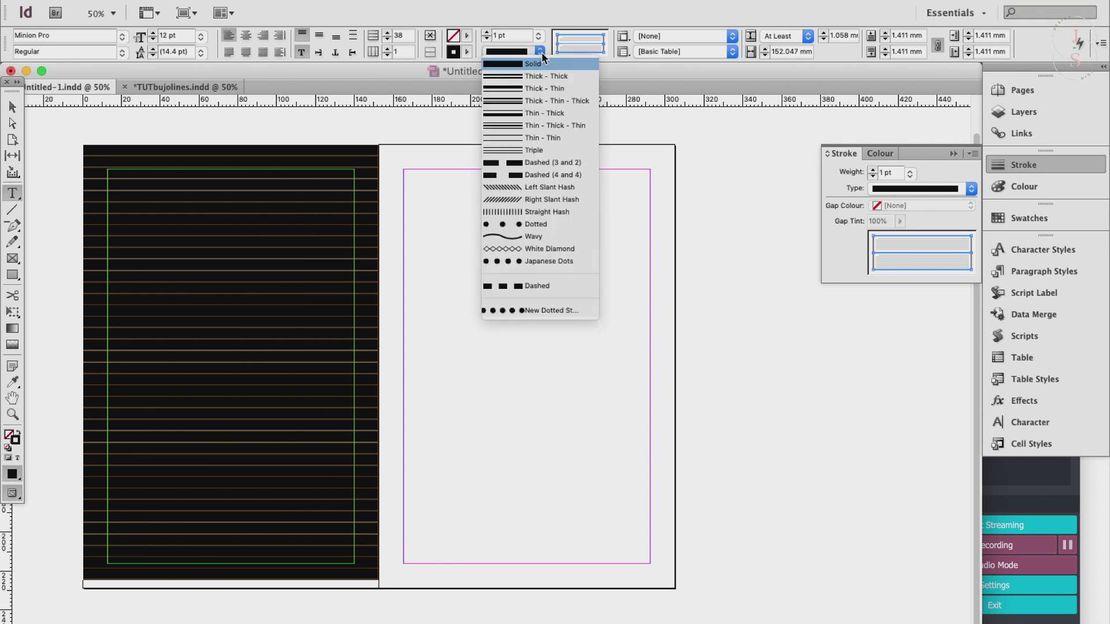
left_click(565, 311)
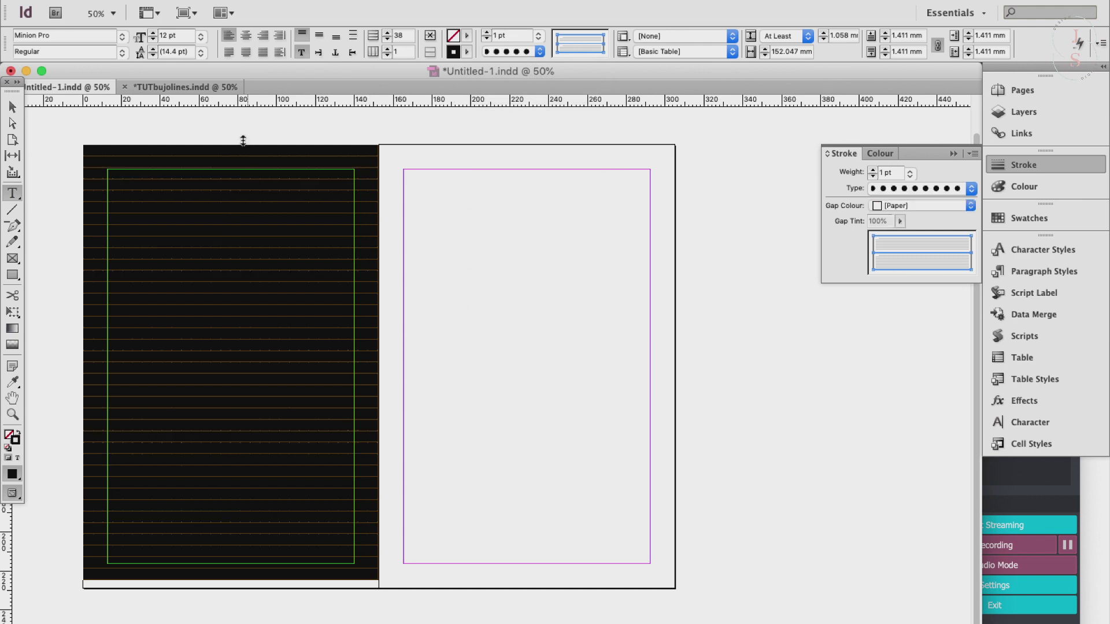
left_click(12, 107)
Zoom in and turn on Overprint Preview to display the dot grid.
key("super+equal")
key("super+equal")
key("super+equal")
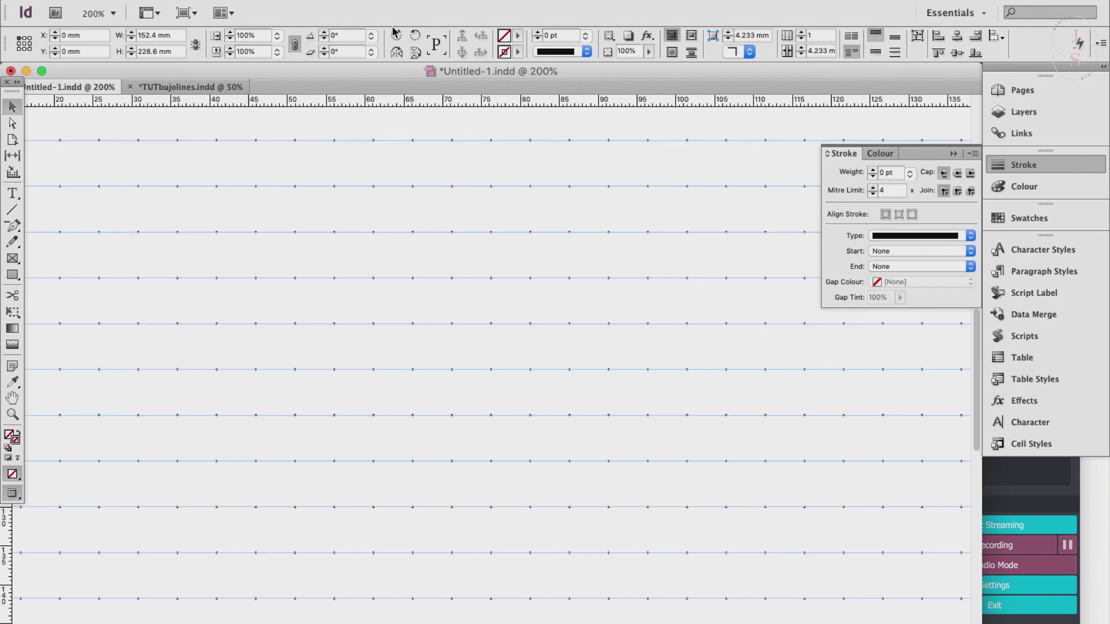
left_click(370, 2)
left_click(380, 9)
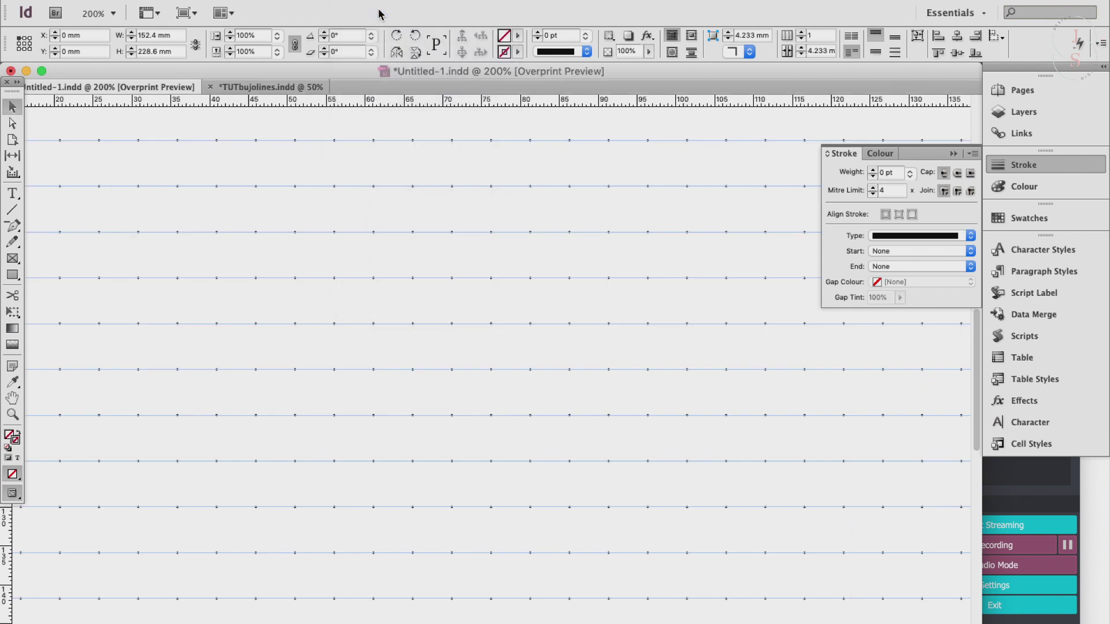
key("super+minus")
key("super+minus")
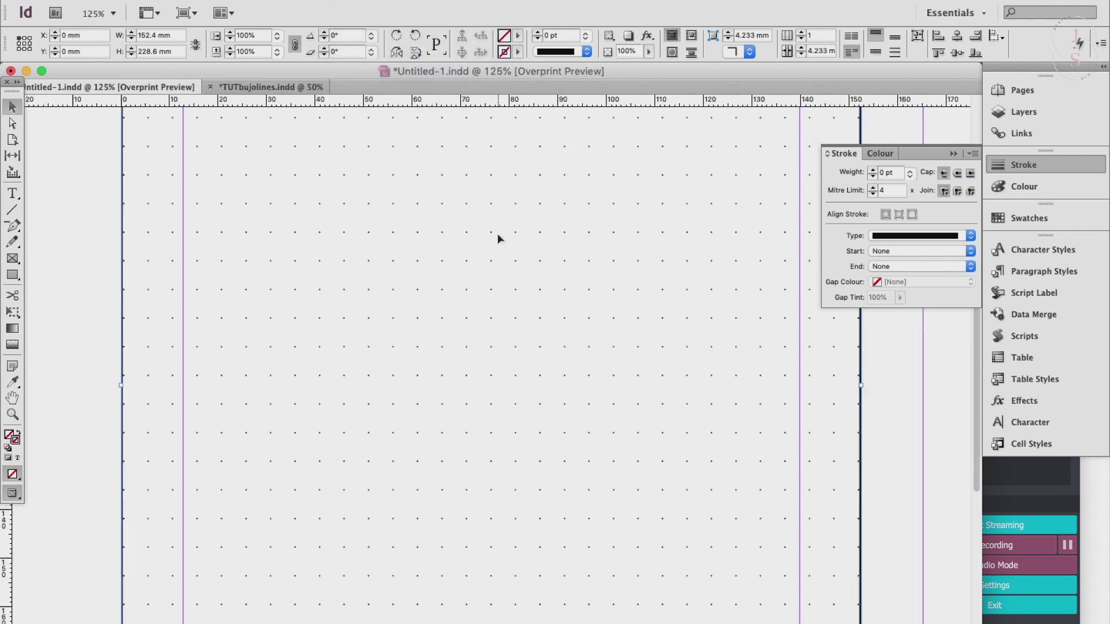